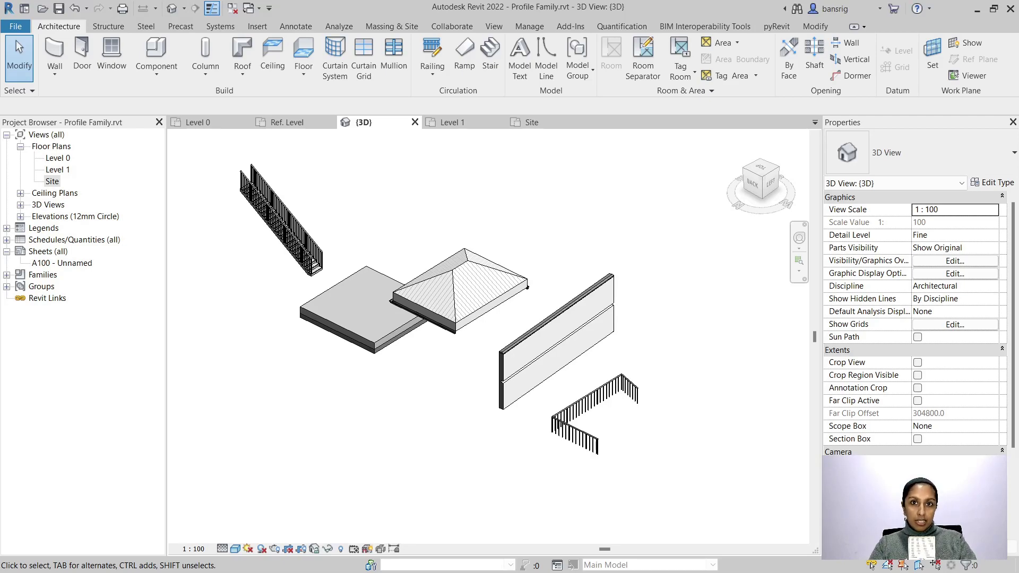
- Zoom the 3D view in on the rounded end of the railing's top rail
{"action": "scroll", "coordinate": [687, 479], "scroll_direction": "up", "scroll_amount": 1}
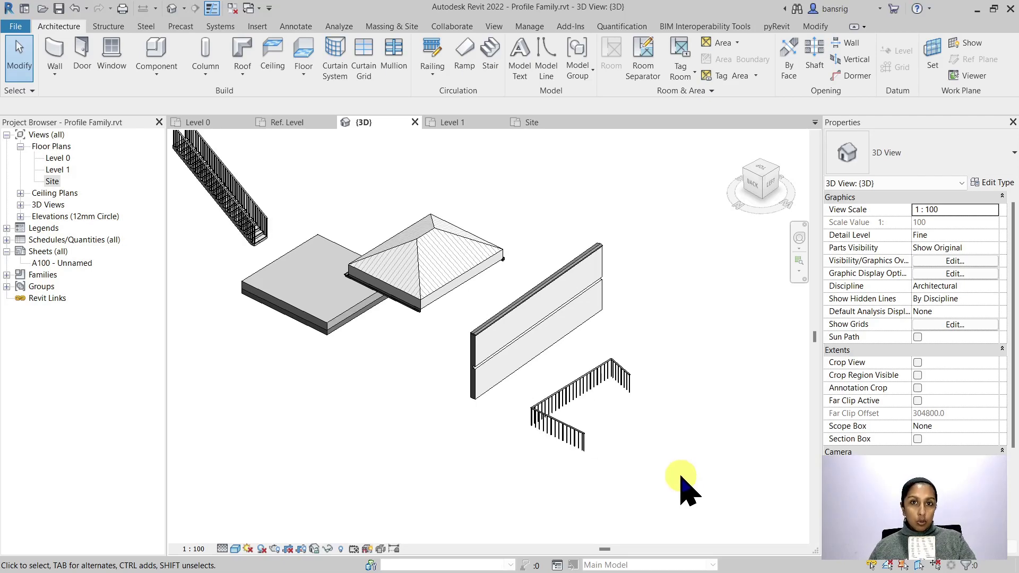
{"action": "scroll", "coordinate": [637, 452], "scroll_direction": "up", "scroll_amount": 4}
{"action": "scroll", "coordinate": [520, 296], "scroll_direction": "up", "scroll_amount": 2}
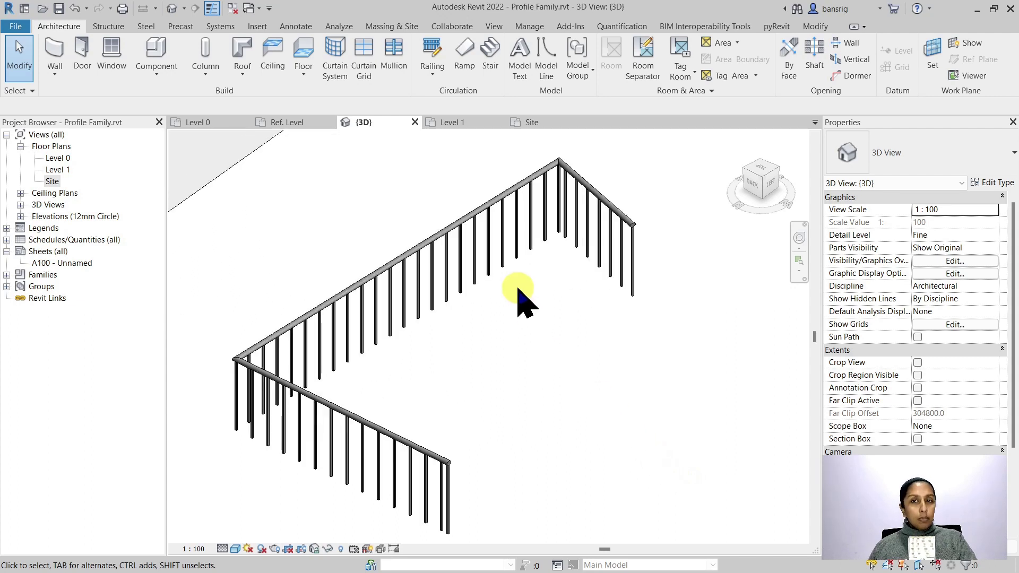
{"action": "scroll", "coordinate": [451, 467], "scroll_direction": "up", "scroll_amount": 5}
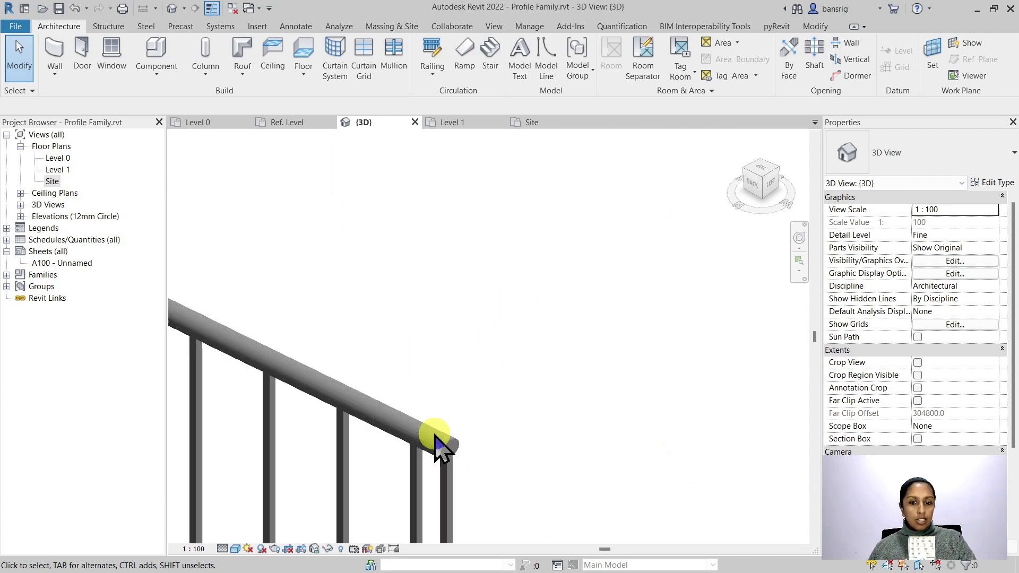
{"action": "scroll", "coordinate": [467, 457], "scroll_direction": "down", "scroll_amount": 6}
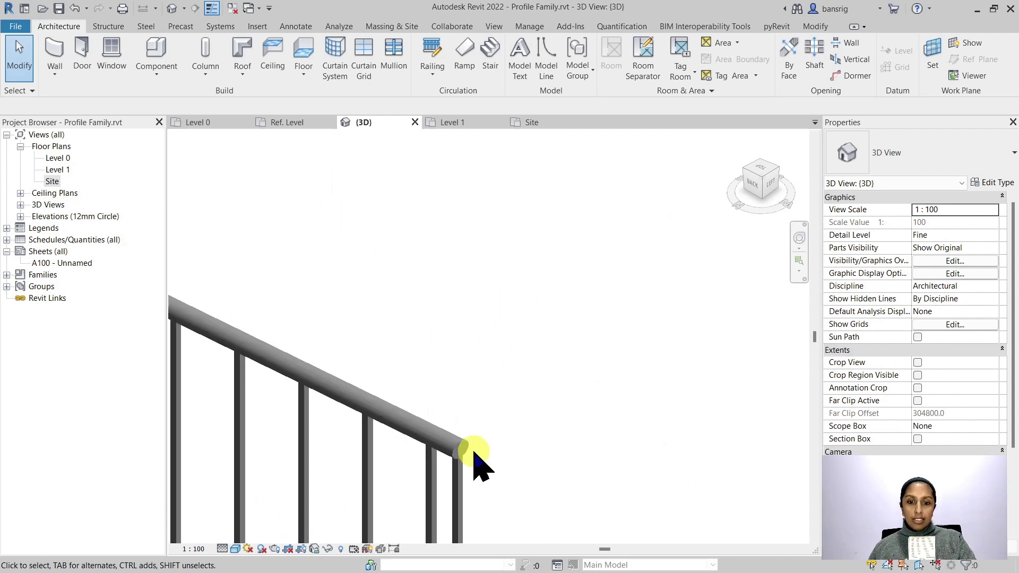
{"action": "scroll", "coordinate": [476, 458], "scroll_direction": "down", "scroll_amount": 3}
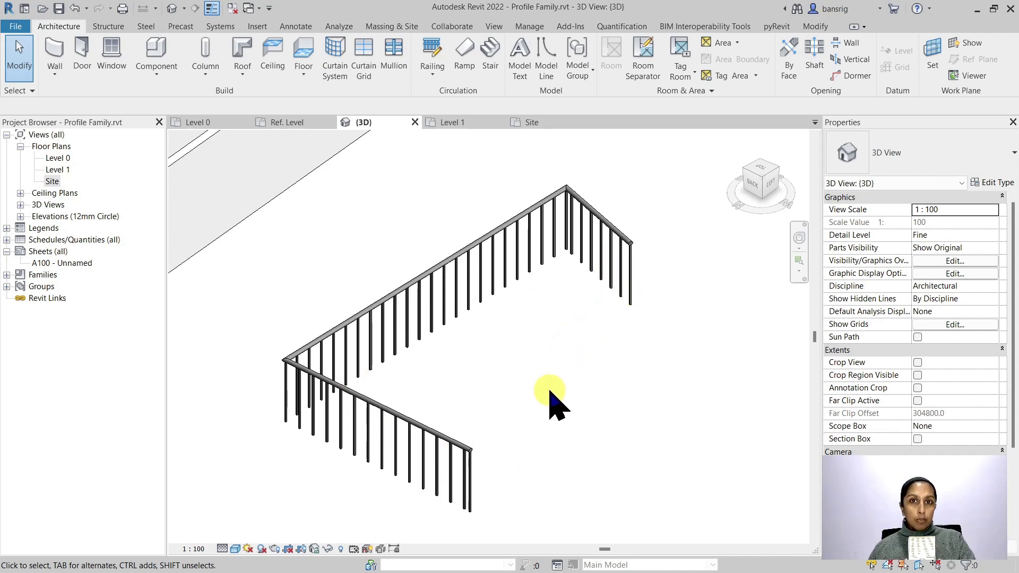
{"action": "scroll", "coordinate": [511, 441], "scroll_direction": "up", "scroll_amount": 5}
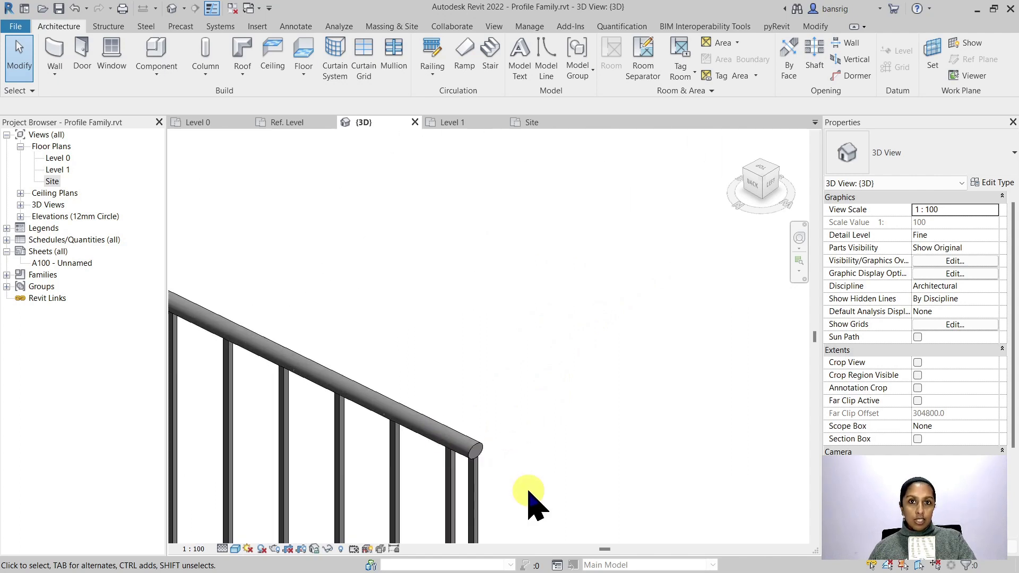
- Change the railing's top rail profile from elliptical 40x30mm to Profiles_Handrail_Rectangular : 50x50mm
{"action": "left_click", "coordinate": [463, 458]}
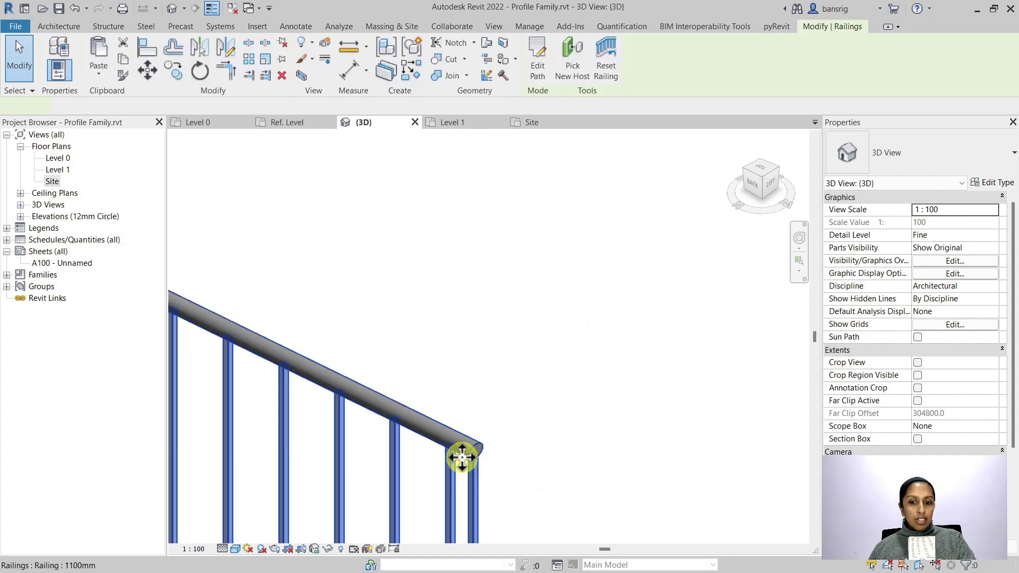
{"action": "left_click", "coordinate": [993, 182]}
{"action": "scroll", "coordinate": [576, 337], "scroll_direction": "down", "scroll_amount": 3}
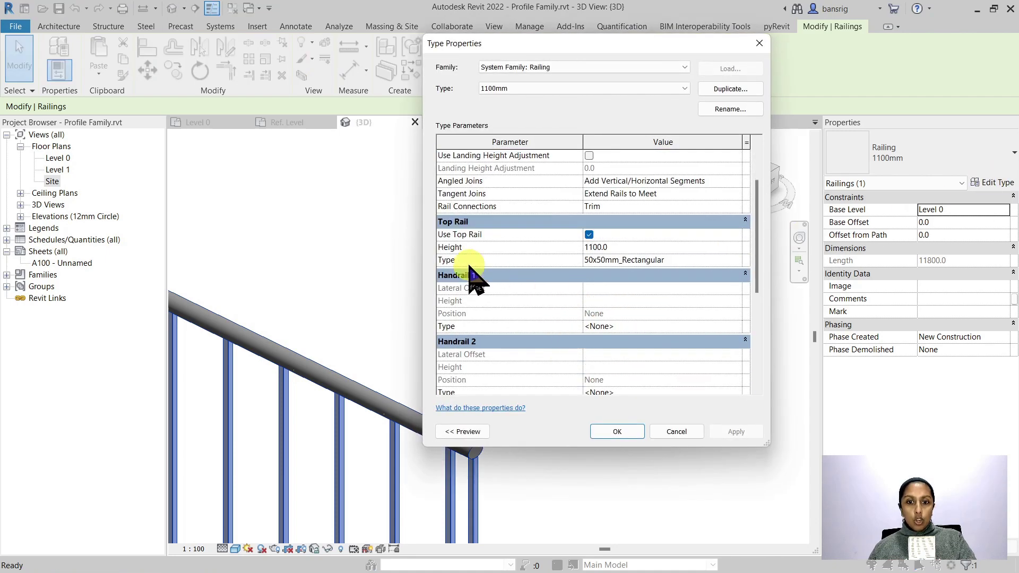
{"action": "left_click", "coordinate": [721, 260]}
{"action": "left_click", "coordinate": [738, 260]}
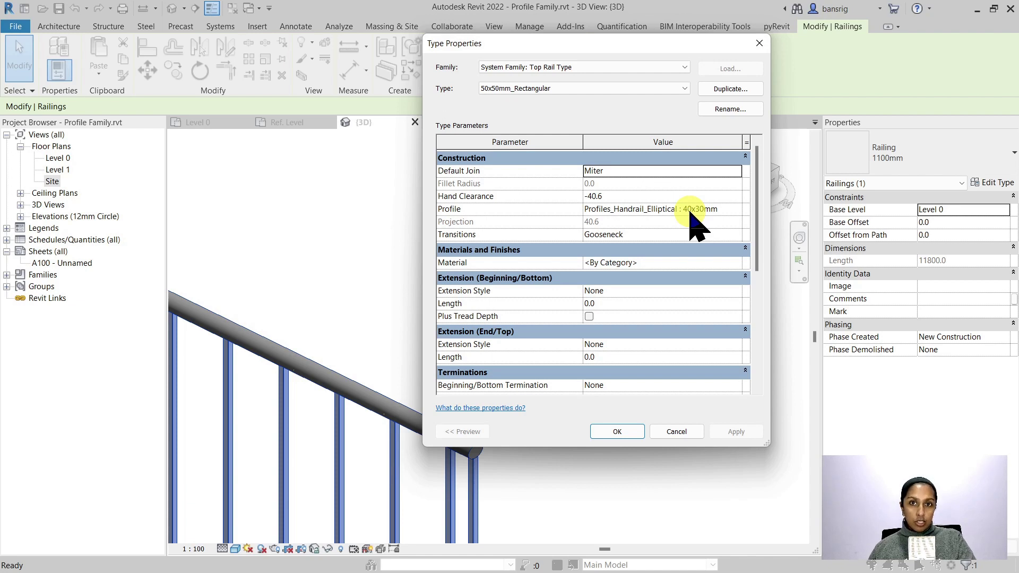
{"action": "left_click", "coordinate": [735, 208]}
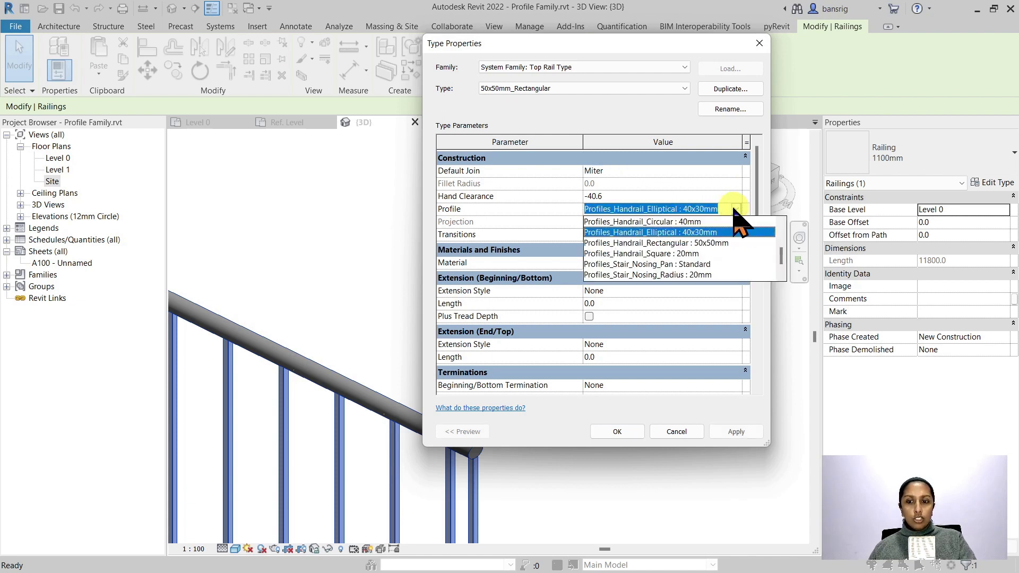
{"action": "left_click", "coordinate": [668, 245]}
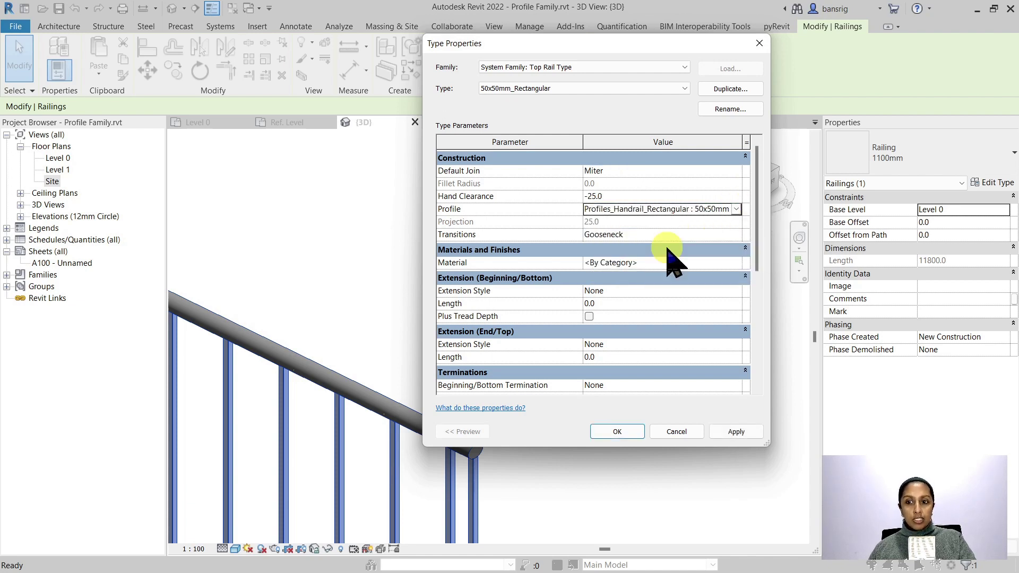
{"action": "left_click", "coordinate": [634, 432]}
{"action": "left_click", "coordinate": [625, 433]}
- Delete the short end leg from the railing's path sketch, cutting its length from 11800 to 10000
{"action": "left_click", "coordinate": [562, 457]}
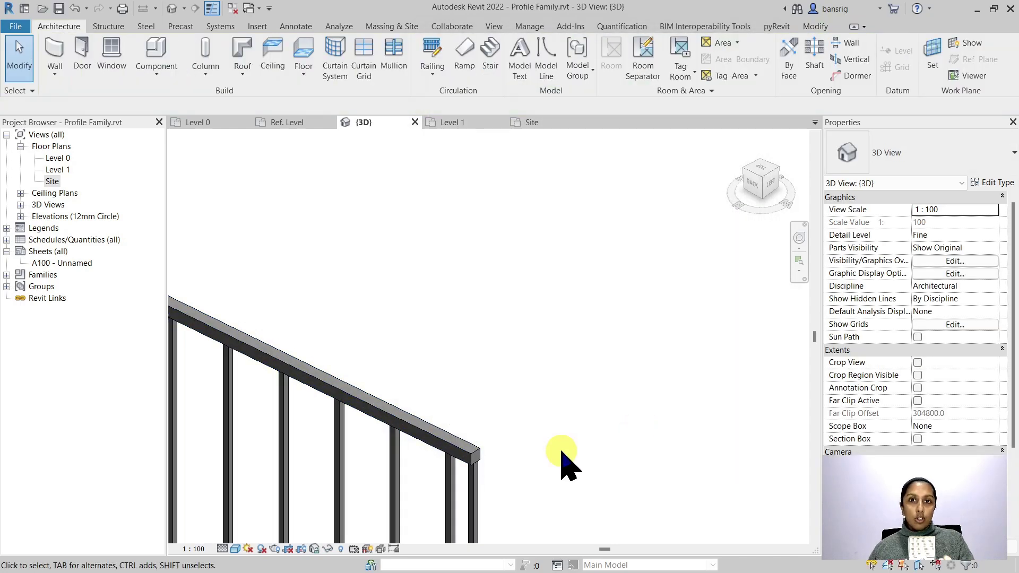
{"action": "scroll", "coordinate": [562, 457], "scroll_direction": "down", "scroll_amount": 5}
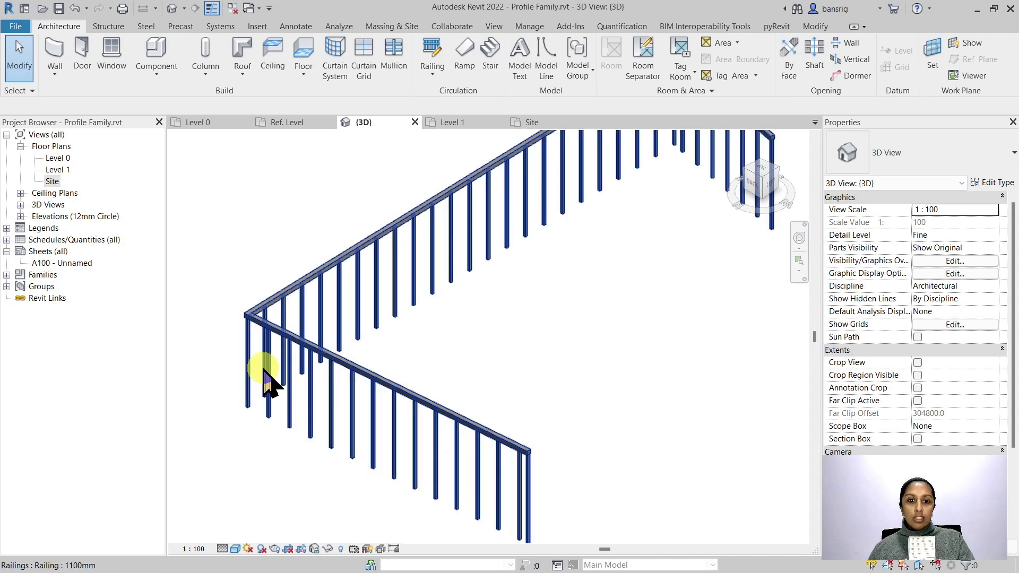
{"action": "middle_click_drag", "start_coordinate": [605, 178], "coordinate": [507, 250], "text": "shift"}
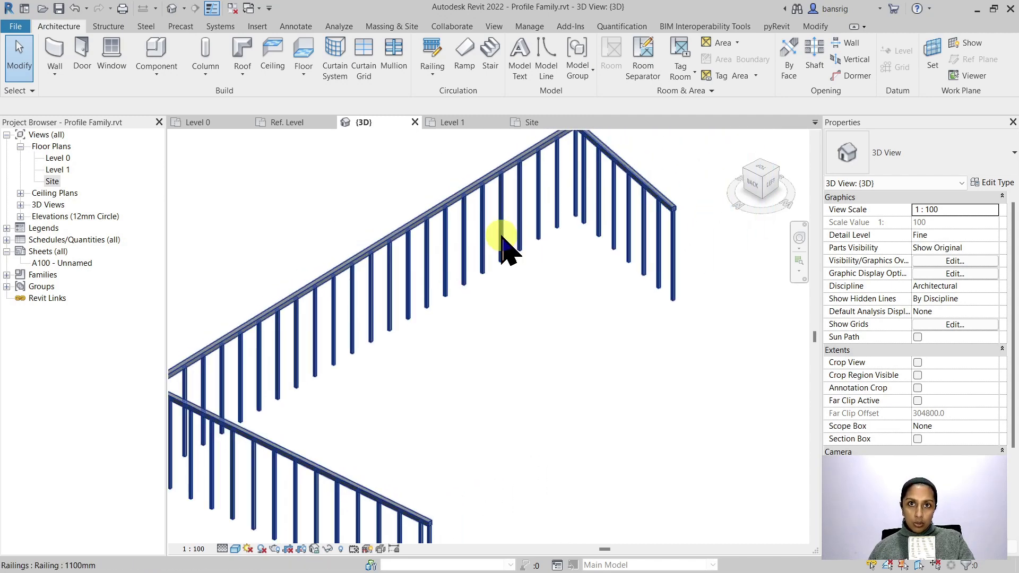
{"action": "left_click", "coordinate": [504, 247]}
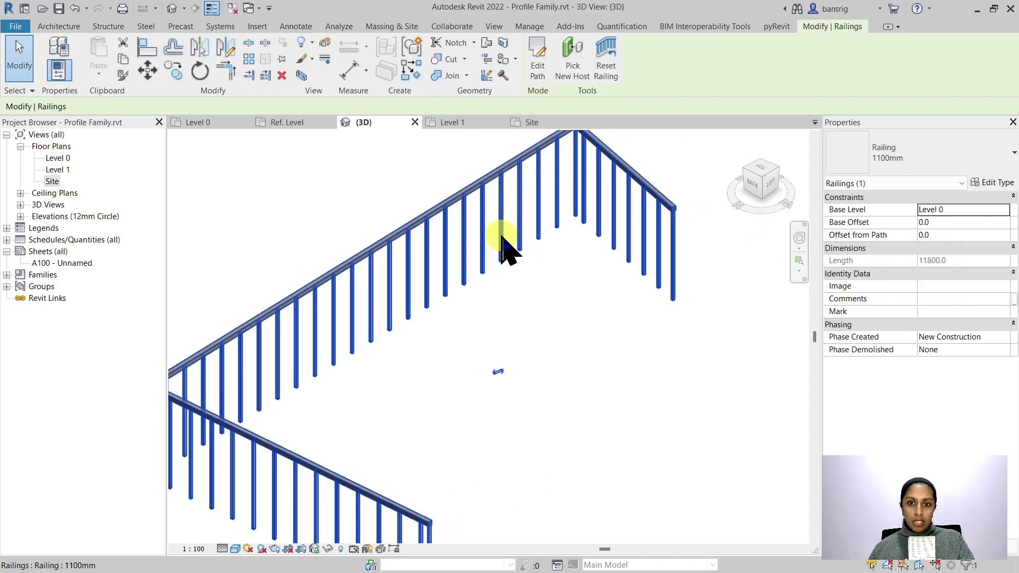
{"action": "left_click", "coordinate": [539, 61]}
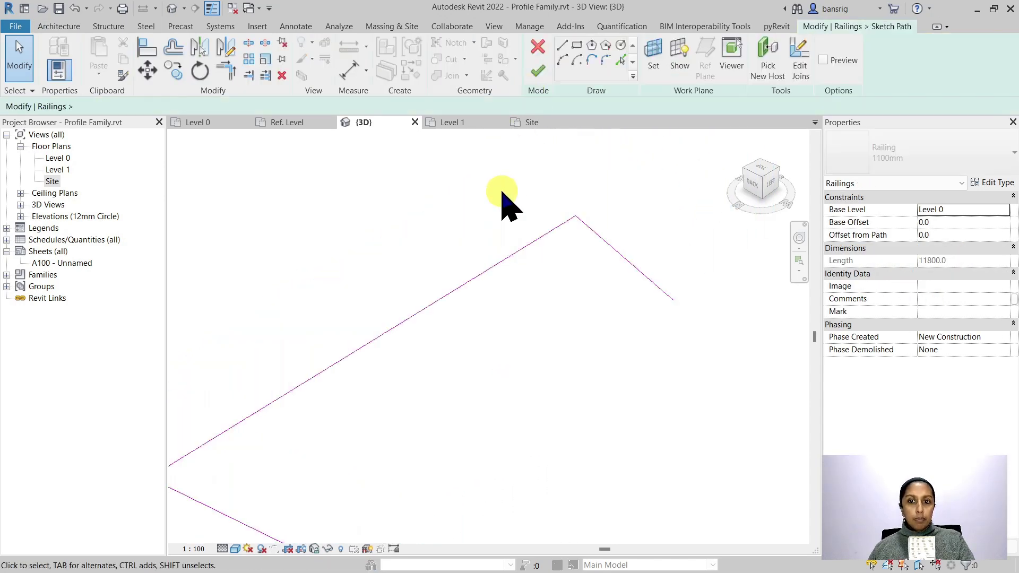
{"action": "left_click", "coordinate": [667, 292]}
{"action": "key", "text": "Delete"}
{"action": "left_click", "coordinate": [538, 71]}
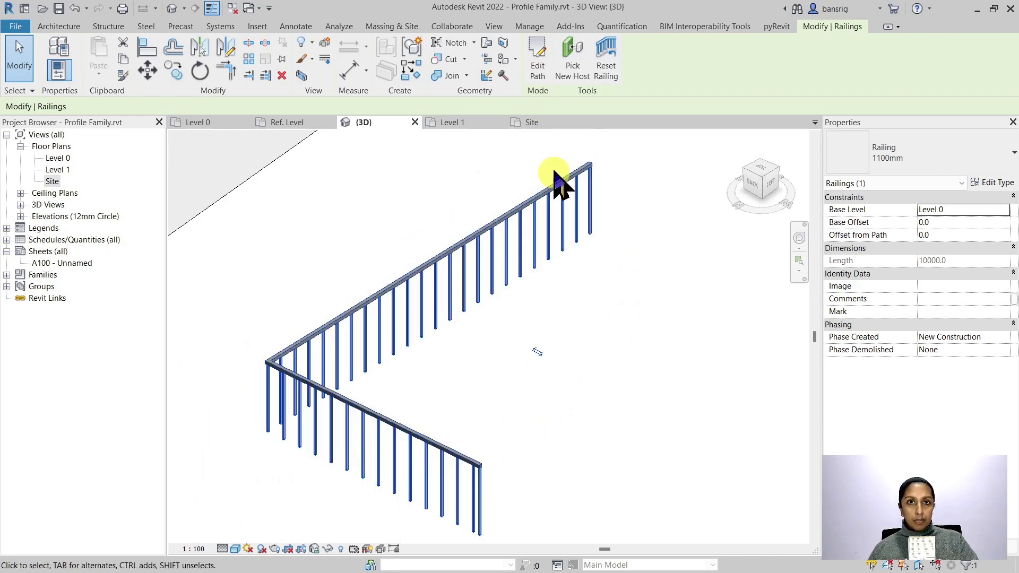
- Zoom to the wall's left end and select the parapet cap along its top
{"action": "scroll", "coordinate": [637, 269], "scroll_direction": "down", "scroll_amount": 4}
{"action": "middle_click_drag", "start_coordinate": [539, 247], "coordinate": [560, 356]}
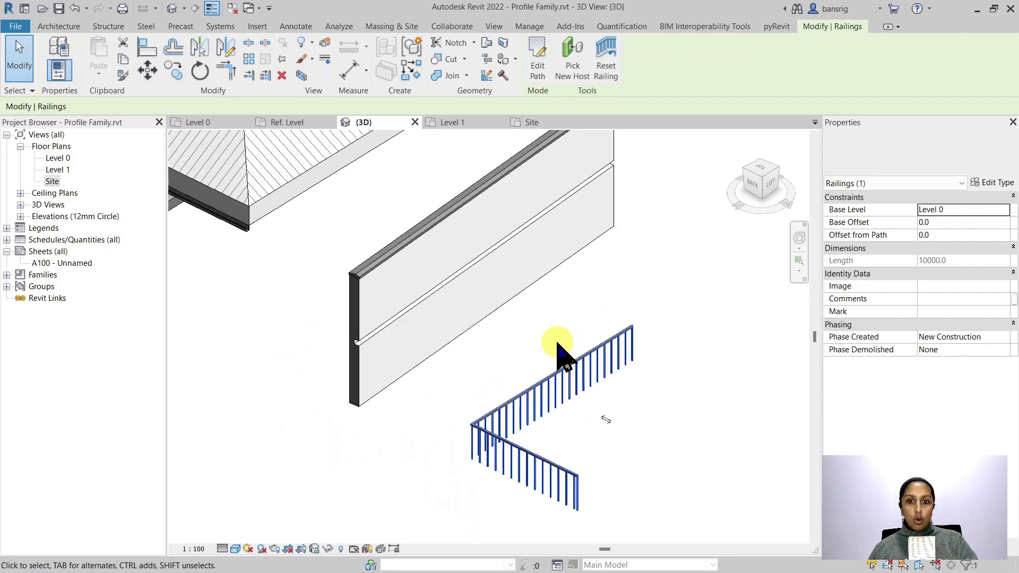
{"action": "scroll", "coordinate": [448, 366], "scroll_direction": "up", "scroll_amount": 3}
{"action": "middle_click_drag", "start_coordinate": [371, 388], "coordinate": [341, 423]}
{"action": "scroll", "coordinate": [261, 374], "scroll_direction": "up", "scroll_amount": 3}
{"action": "scroll", "coordinate": [268, 350], "scroll_direction": "up", "scroll_amount": 2}
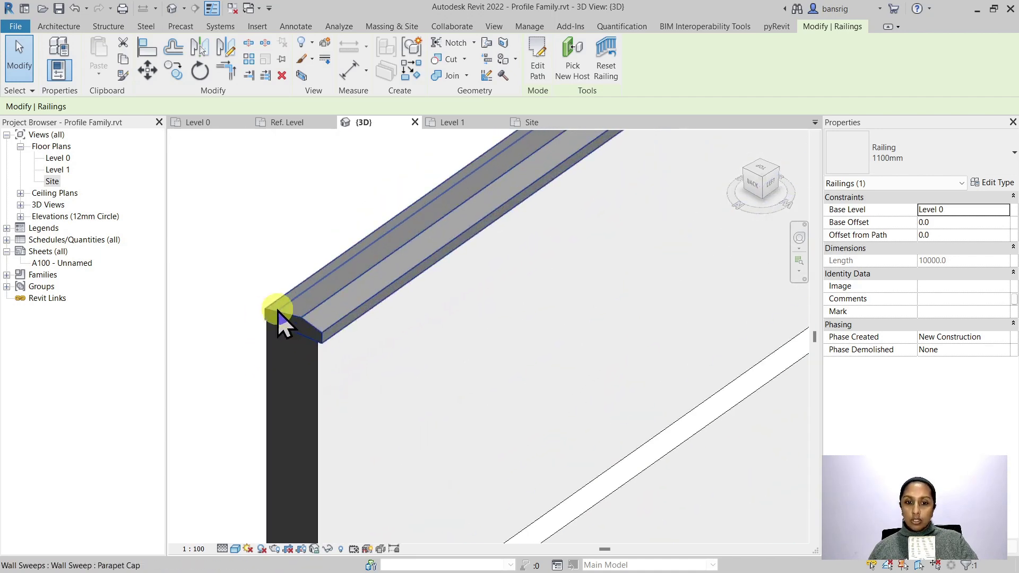
{"action": "left_click", "coordinate": [276, 323]}
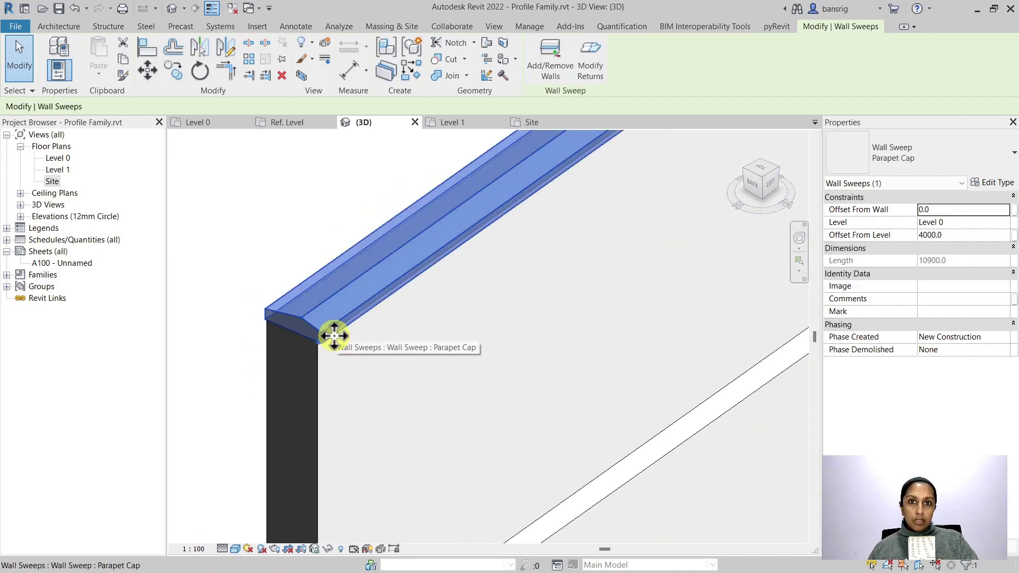
- Drag the parapet wall's end grip to extend it so the cap runs 13700 long
{"action": "scroll", "coordinate": [334, 336], "scroll_direction": "down", "scroll_amount": 5}
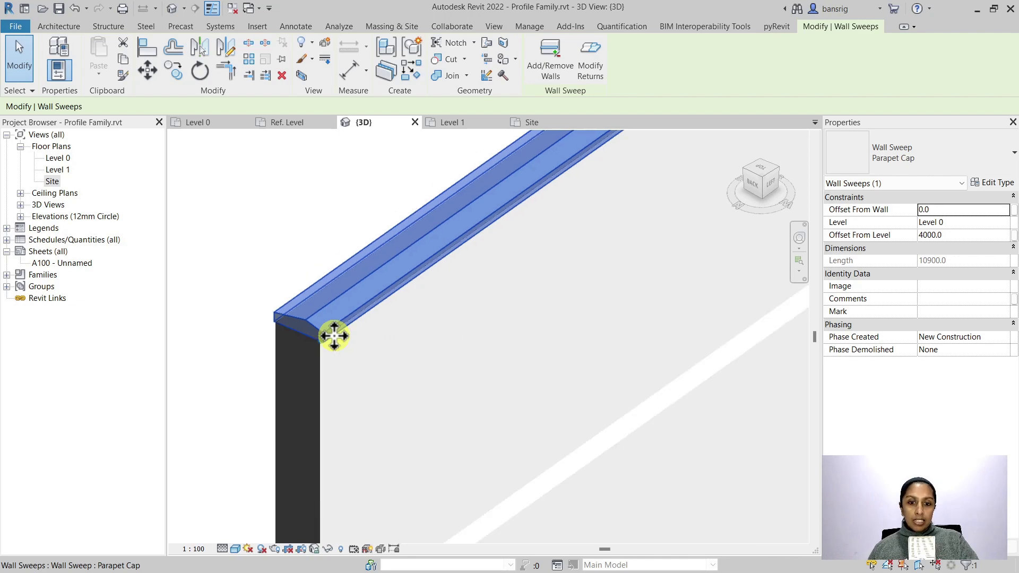
{"action": "scroll", "coordinate": [333, 336], "scroll_direction": "down", "scroll_amount": 2}
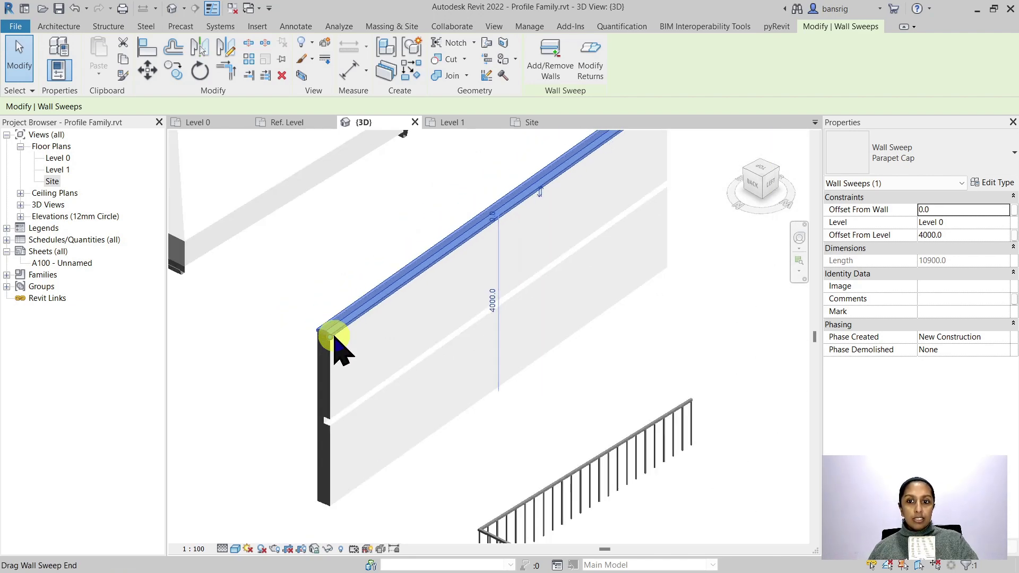
{"action": "scroll", "coordinate": [333, 335], "scroll_direction": "down", "scroll_amount": 3}
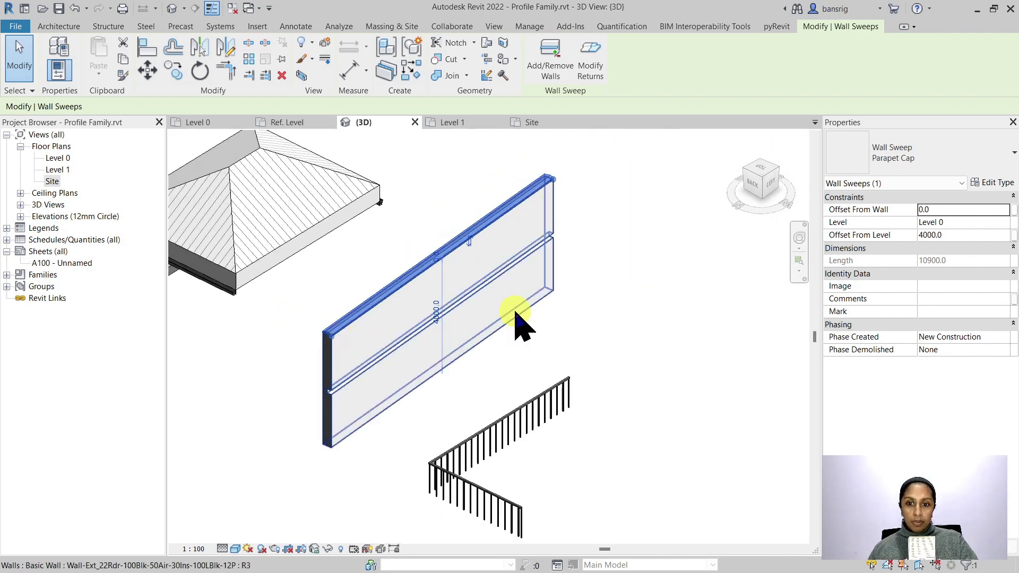
{"action": "left_click", "coordinate": [530, 303]}
{"action": "left_click_drag", "start_coordinate": [603, 248], "coordinate": [606, 249]}
{"action": "left_click", "coordinate": [618, 287]}
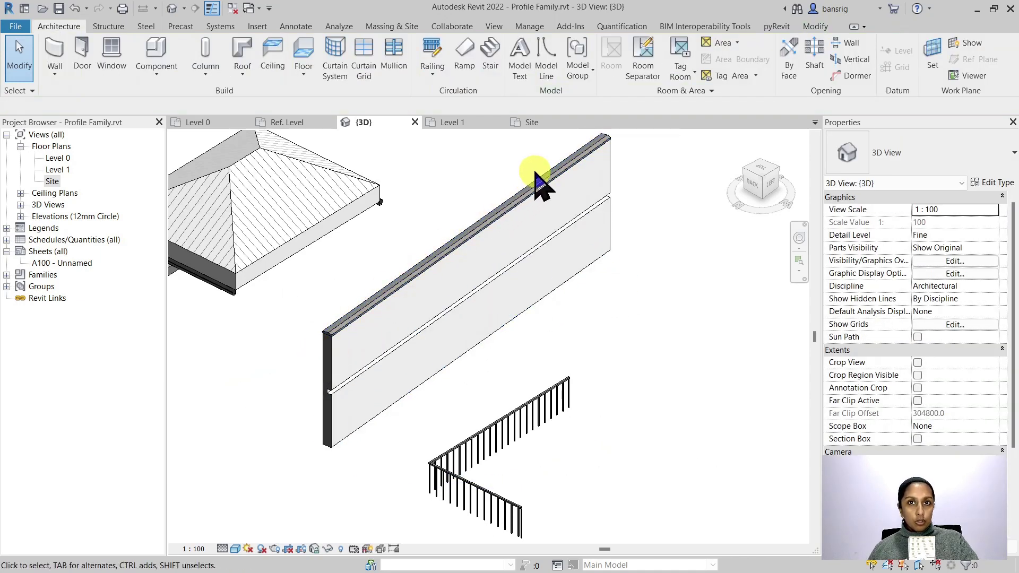
{"action": "scroll", "coordinate": [333, 342], "scroll_direction": "up", "scroll_amount": 2}
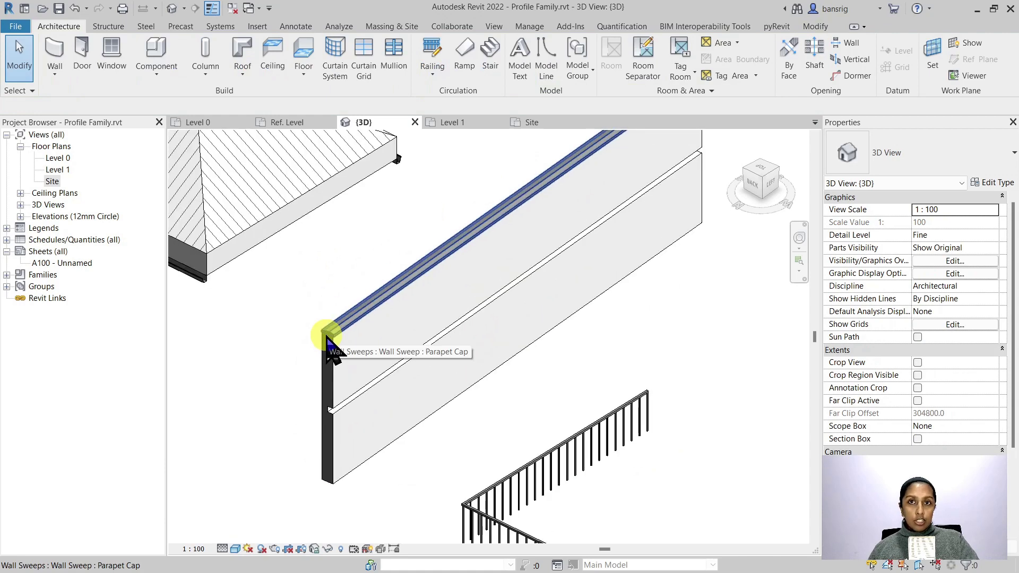
{"action": "scroll", "coordinate": [328, 339], "scroll_direction": "up", "scroll_amount": 4}
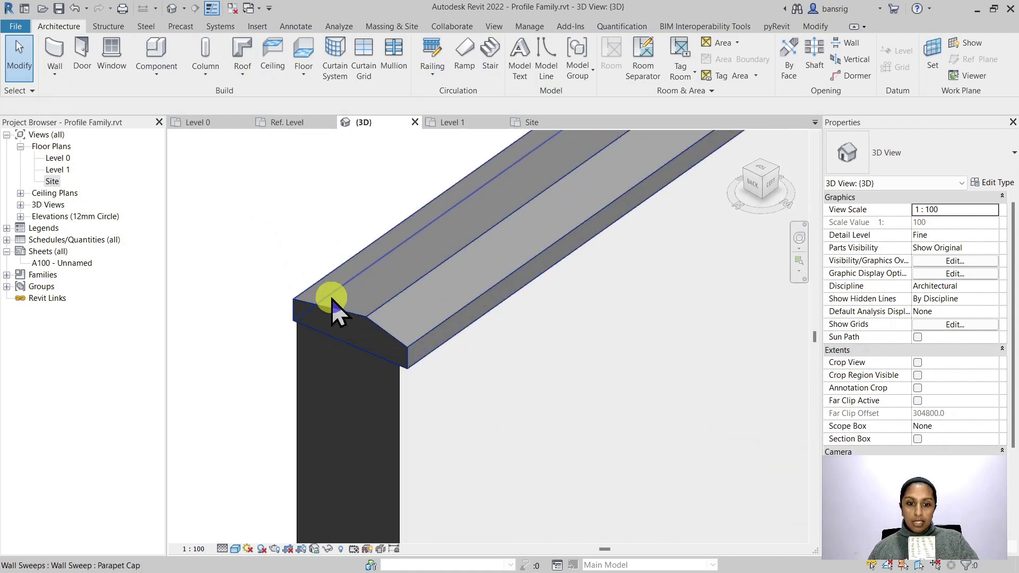
- Set the Parapet Cap sweep type's profile to M_Parapet Cap-Precast : 450mm Wide
{"action": "left_click", "coordinate": [307, 302]}
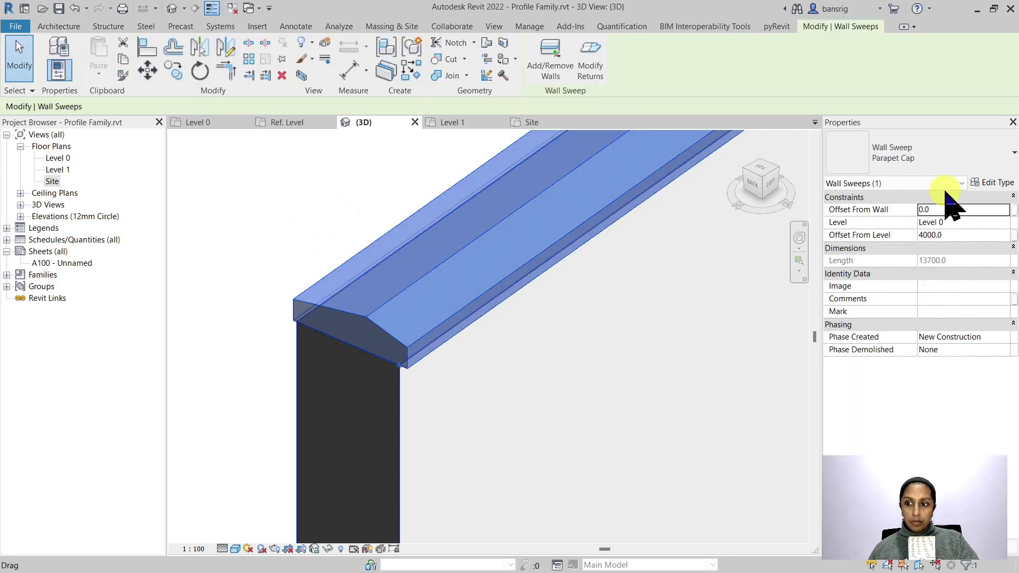
{"action": "left_click", "coordinate": [988, 182]}
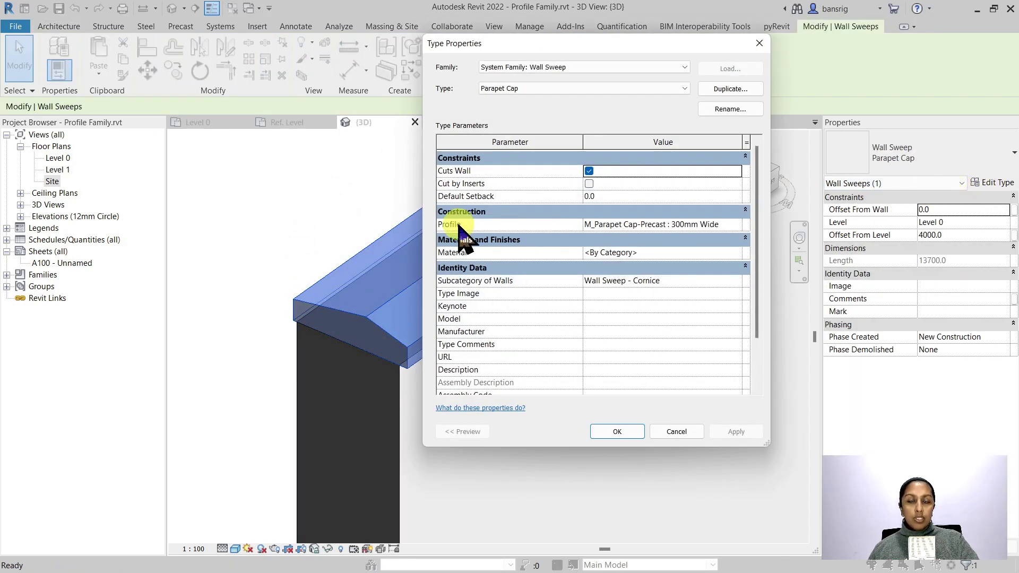
{"action": "mouse_move", "coordinate": [472, 233]}
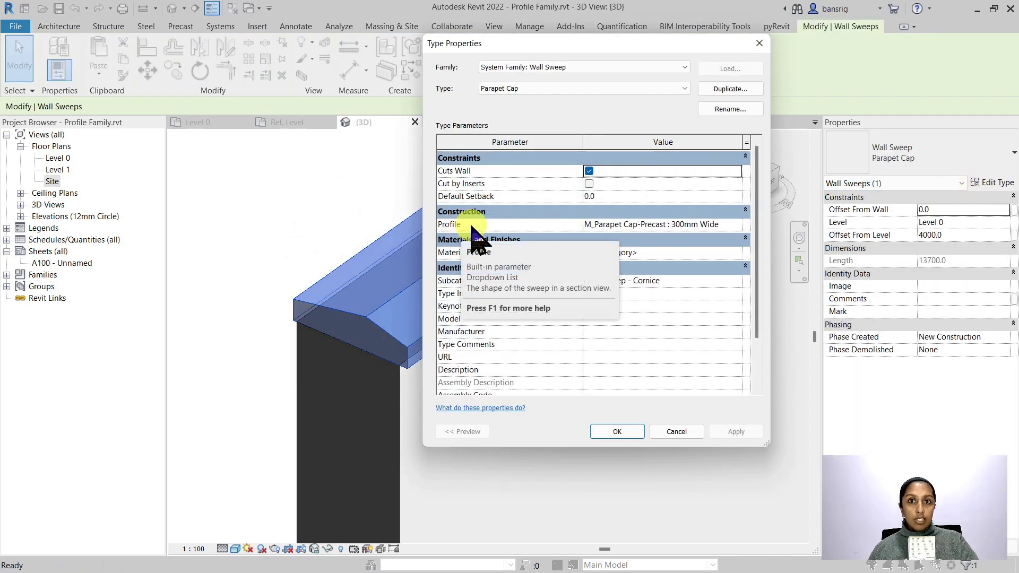
{"action": "left_click", "coordinate": [700, 224]}
{"action": "left_click", "coordinate": [736, 224]}
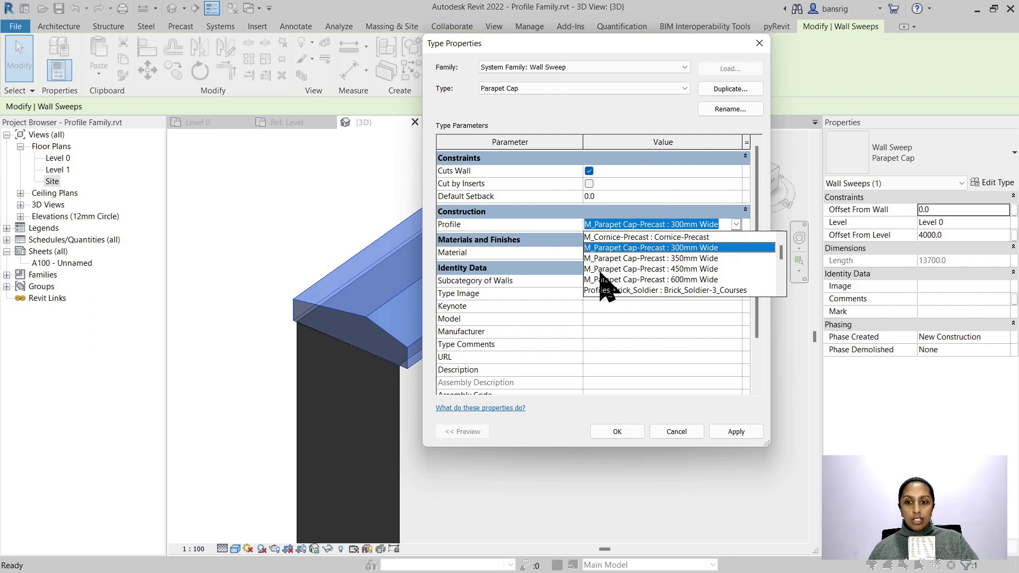
{"action": "left_click", "coordinate": [680, 269]}
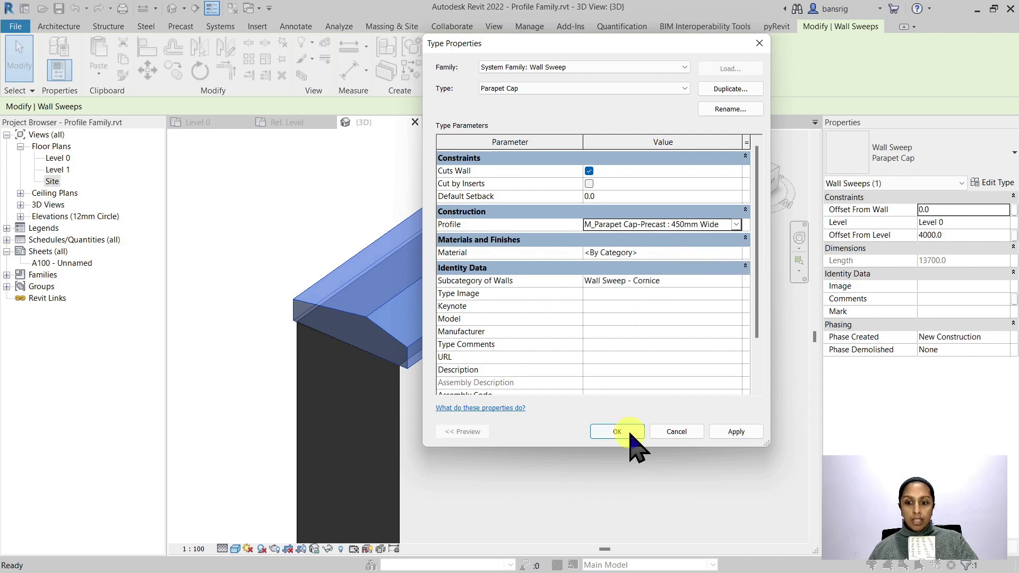
{"action": "left_click", "coordinate": [619, 432]}
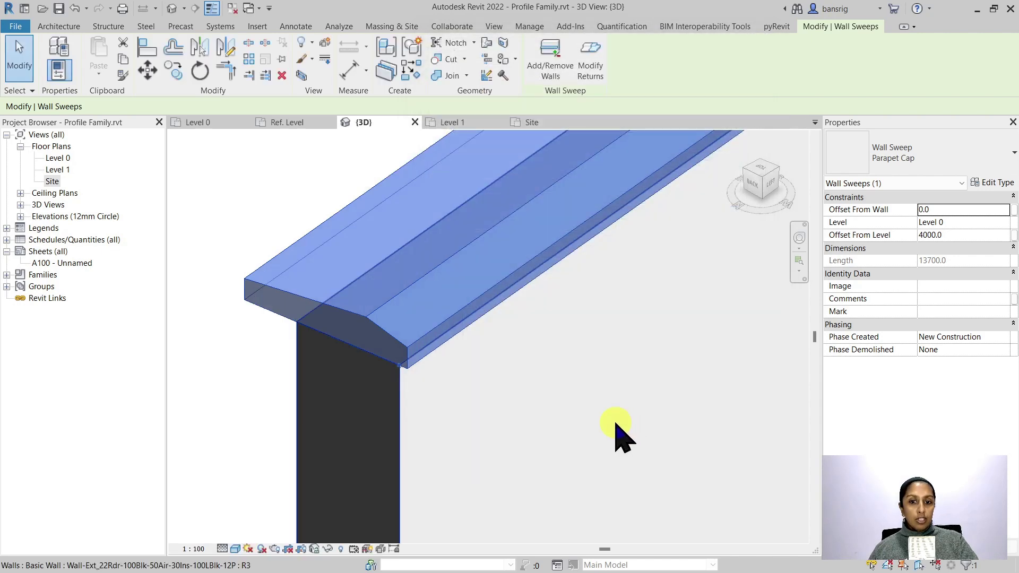
- Clear the sweep selection, centre the hipped roof, and select the Gutter : Standard at its front corner
{"action": "left_click", "coordinate": [267, 390]}
{"action": "scroll", "coordinate": [378, 231], "scroll_direction": "down", "scroll_amount": 4}
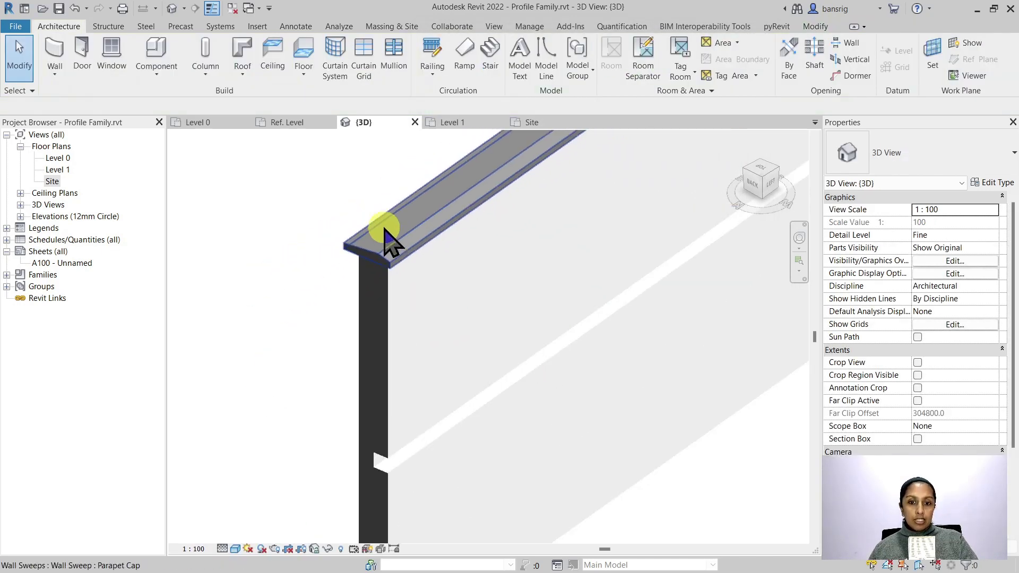
{"action": "scroll", "coordinate": [400, 387], "scroll_direction": "down", "scroll_amount": 3}
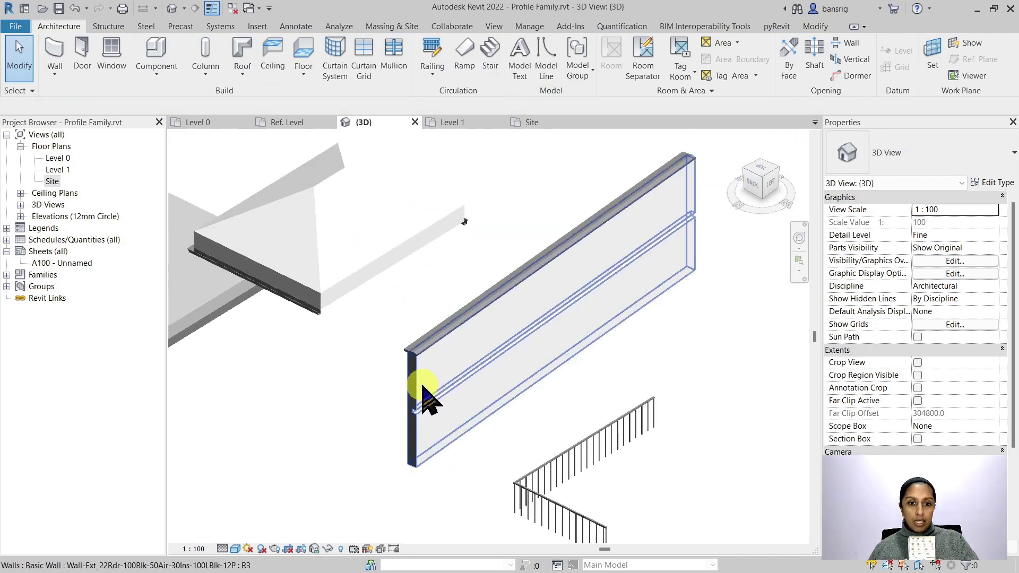
{"action": "middle_click_drag", "start_coordinate": [400, 387], "coordinate": [455, 432]}
{"action": "scroll", "coordinate": [409, 358], "scroll_direction": "up", "scroll_amount": 2}
{"action": "scroll", "coordinate": [404, 350], "scroll_direction": "up", "scroll_amount": 3}
{"action": "middle_click_drag", "start_coordinate": [423, 346], "coordinate": [436, 412]}
{"action": "scroll", "coordinate": [405, 444], "scroll_direction": "up", "scroll_amount": 5}
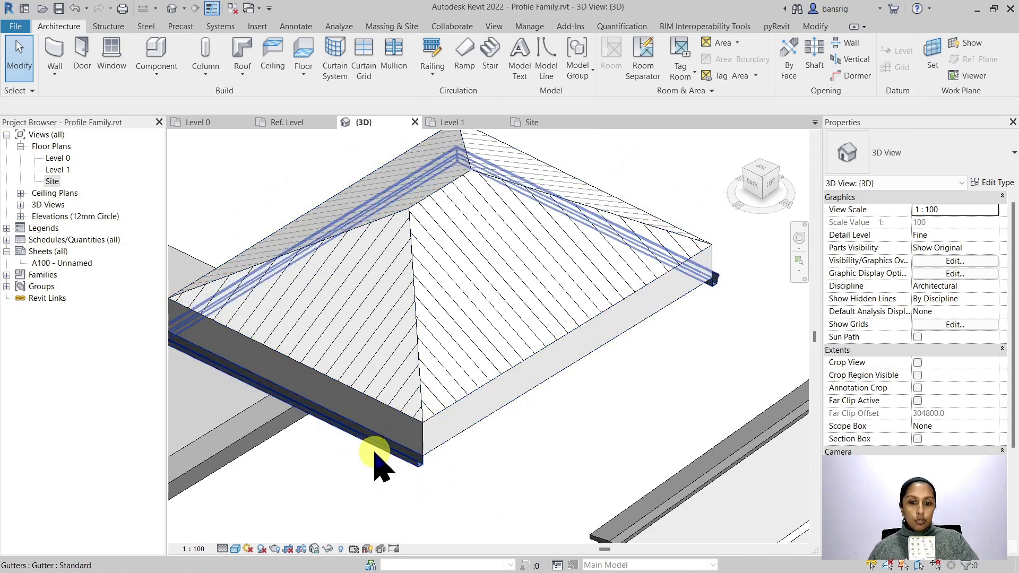
{"action": "scroll", "coordinate": [431, 468], "scroll_direction": "down", "scroll_amount": 5}
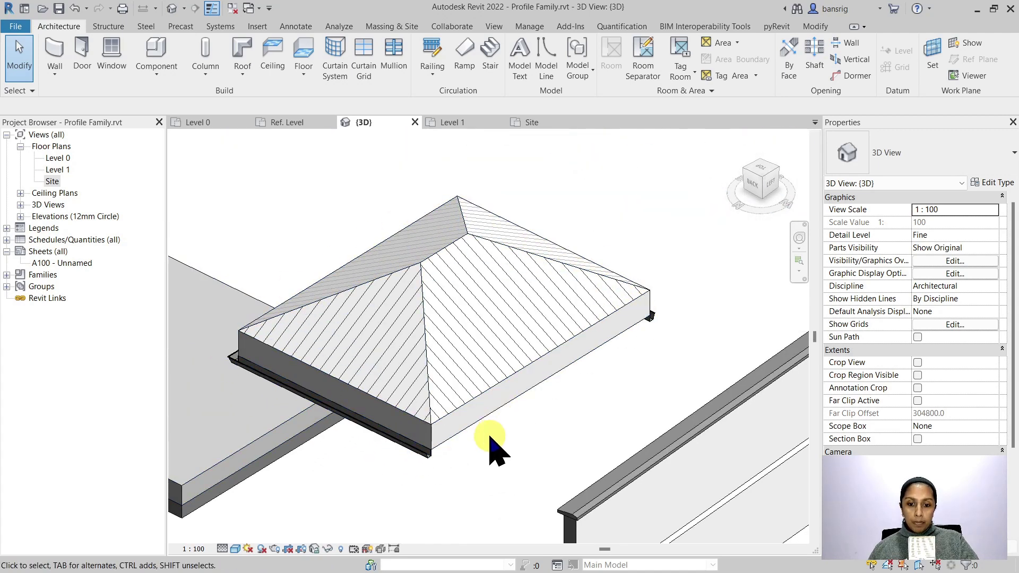
{"action": "scroll", "coordinate": [431, 461], "scroll_direction": "up", "scroll_amount": 5}
{"action": "left_click", "coordinate": [431, 460]}
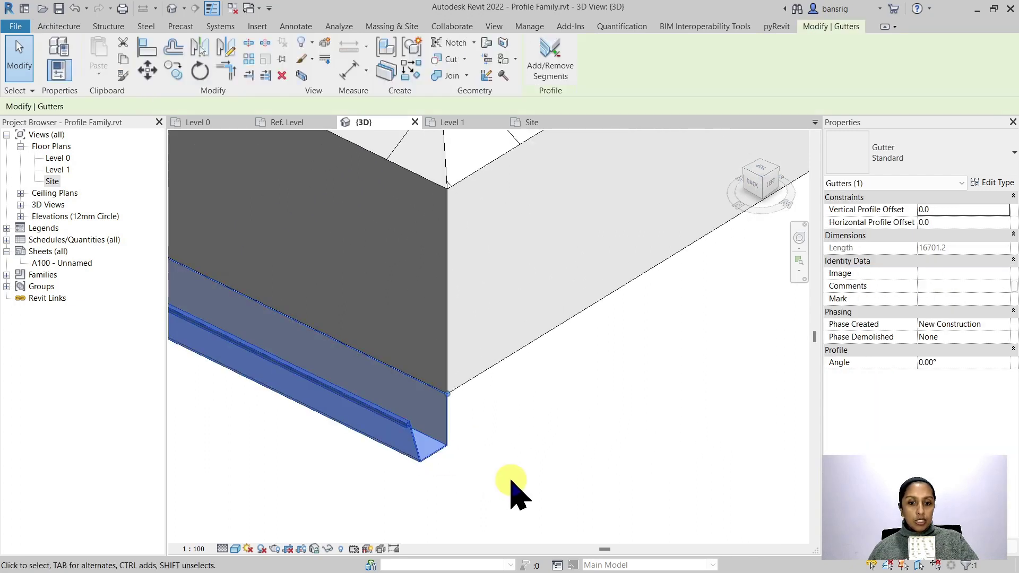
{"action": "scroll", "coordinate": [462, 480], "scroll_direction": "up", "scroll_amount": 3}
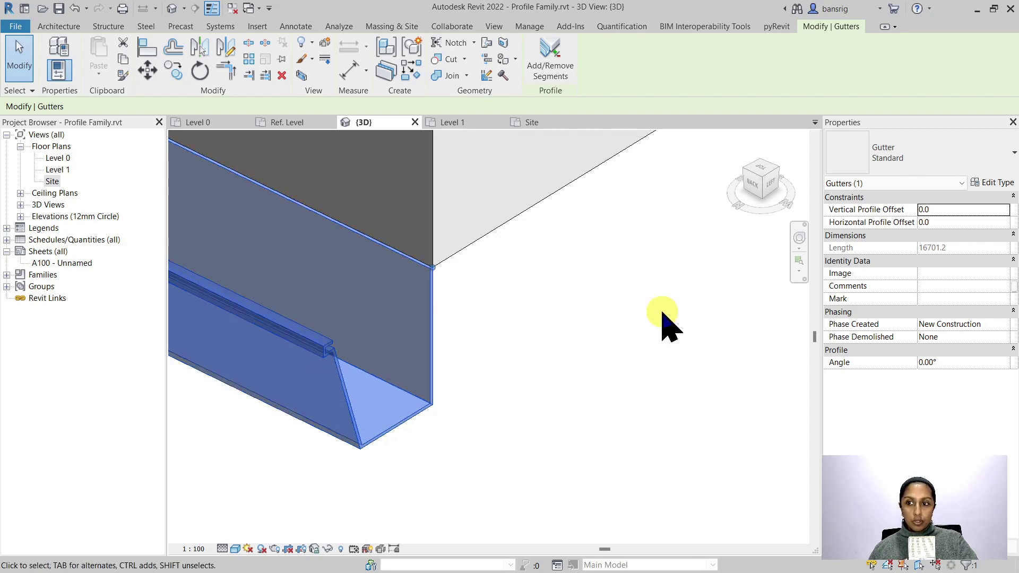
- Set the gutter type's profile to Profiles_Gutter_Bevel : 125x125mm
{"action": "left_click", "coordinate": [989, 183]}
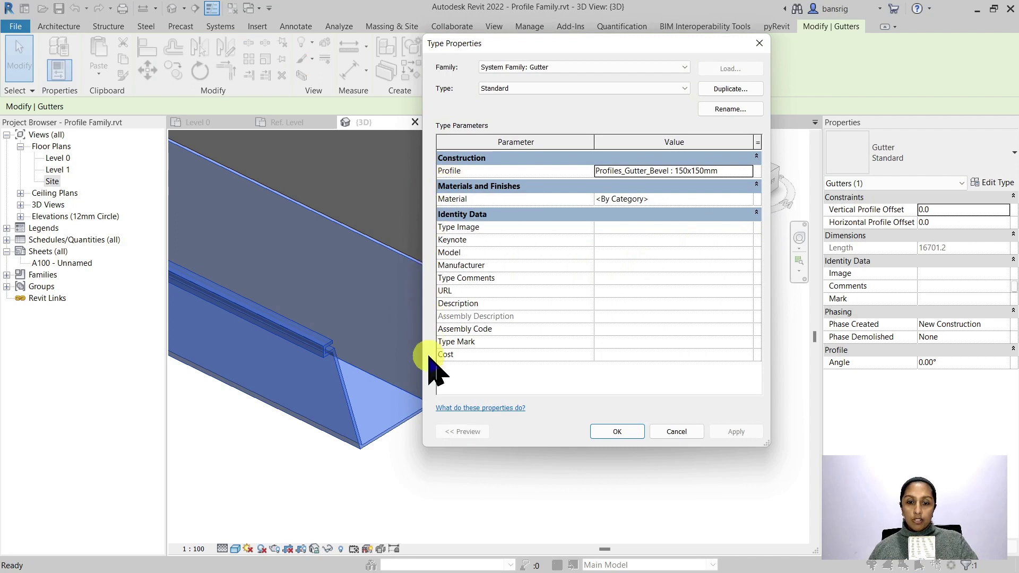
{"action": "left_click", "coordinate": [749, 173]}
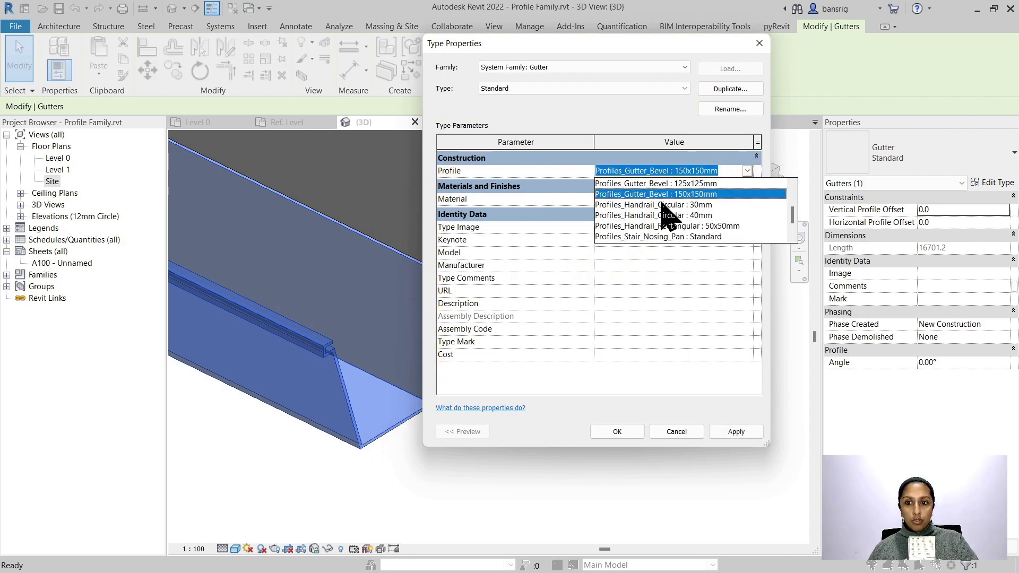
{"action": "scroll", "coordinate": [672, 207], "scroll_direction": "up", "scroll_amount": 1}
{"action": "left_click", "coordinate": [687, 226]}
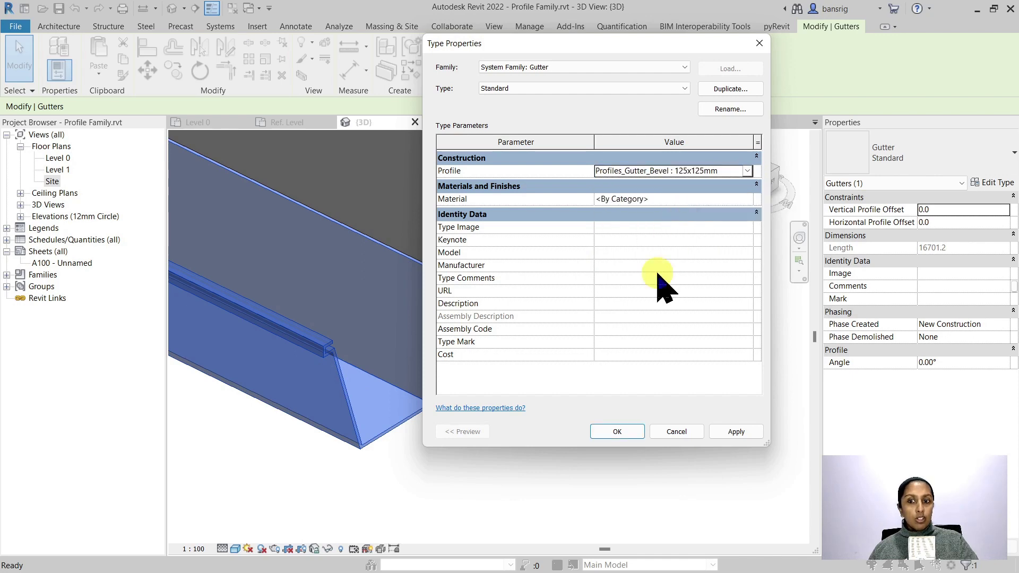
{"action": "left_click", "coordinate": [616, 431]}
{"action": "scroll", "coordinate": [502, 438], "scroll_direction": "down", "scroll_amount": 6}
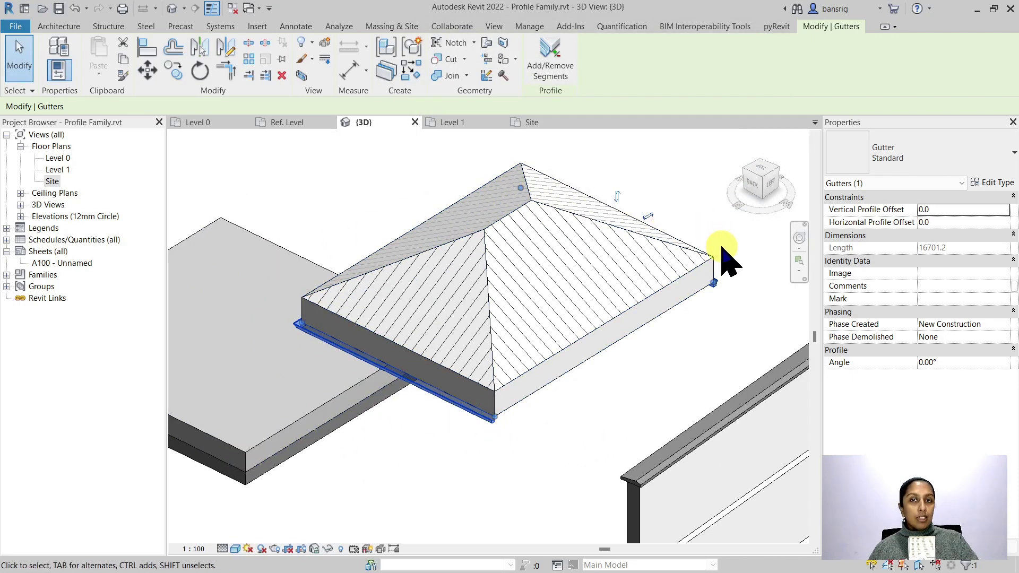
- Add the roof's right front edge to the gutter, lengthening it to 23201.2
{"action": "key", "text": "Escape"}
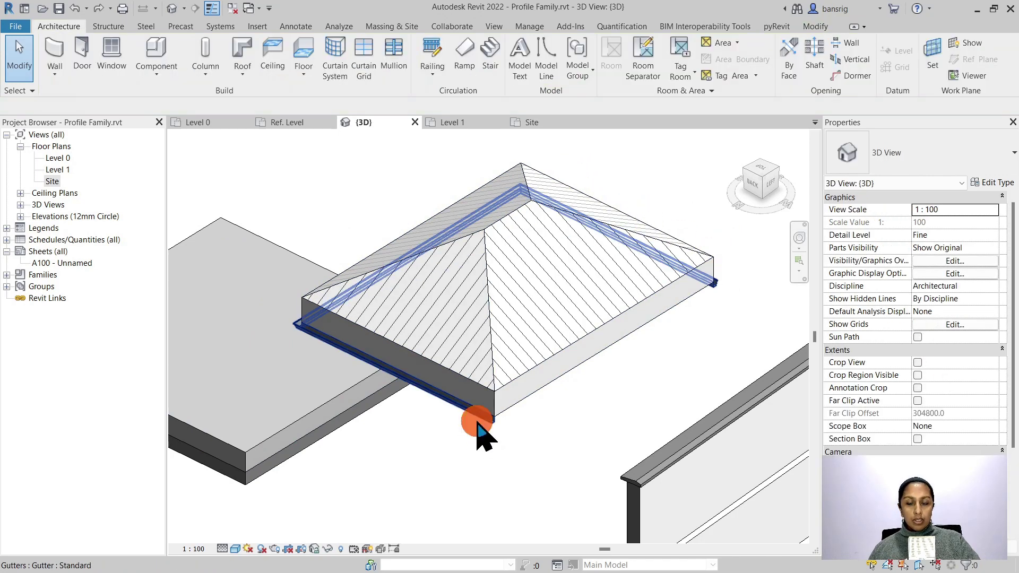
{"action": "left_click", "coordinate": [478, 416]}
{"action": "left_click", "coordinate": [552, 67]}
{"action": "left_click", "coordinate": [609, 345]}
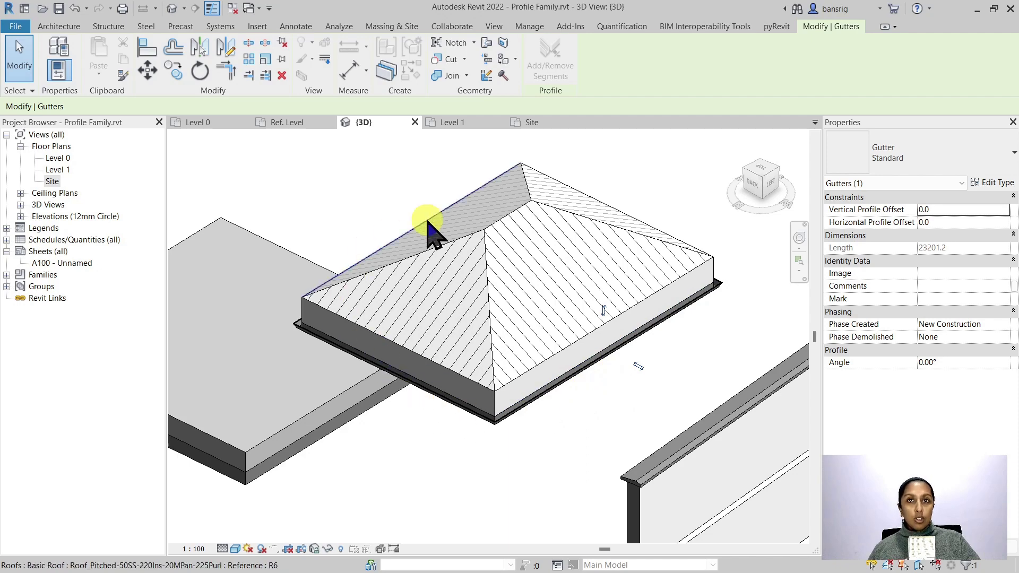
{"action": "key", "text": "Escape"}
{"action": "key", "text": "Escape"}
- Orbit around the floor and select the 6000-long Standard slab edge beneath it
{"action": "scroll", "coordinate": [428, 421], "scroll_direction": "down", "scroll_amount": 5}
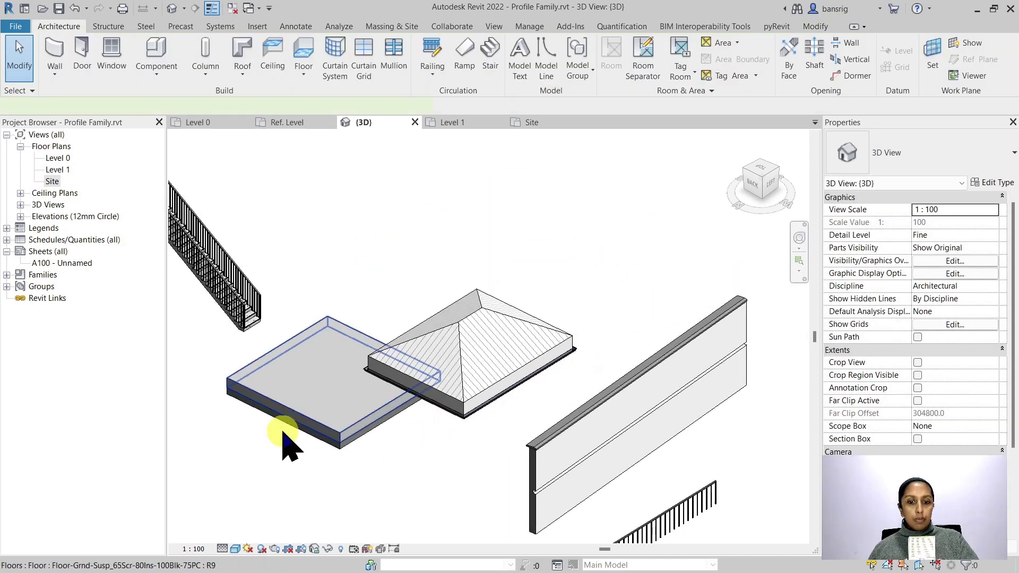
{"action": "left_click", "coordinate": [276, 442]}
{"action": "middle_click_drag", "start_coordinate": [276, 444], "coordinate": [498, 433], "text": "shift"}
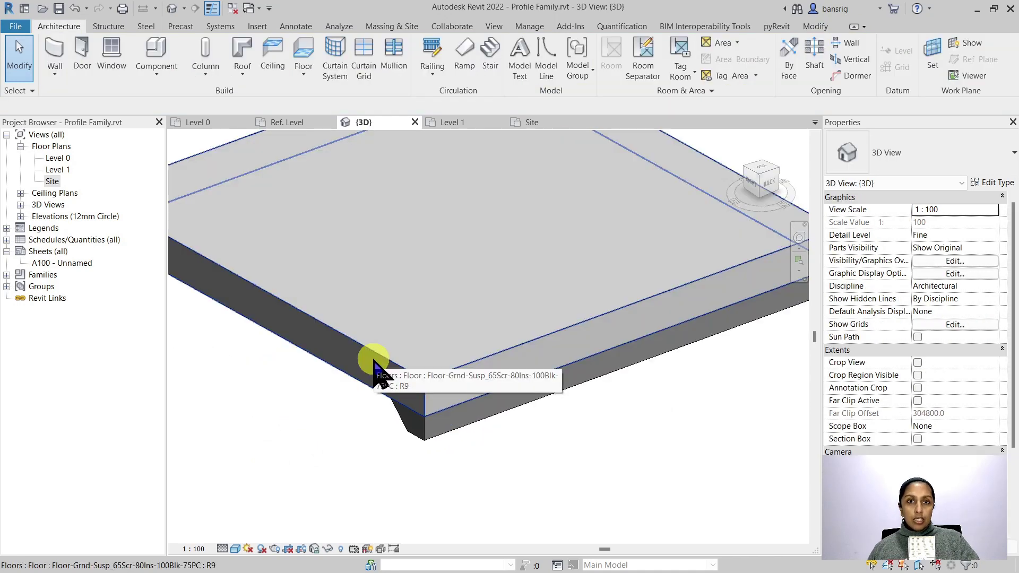
{"action": "left_click", "coordinate": [372, 357]}
{"action": "scroll", "coordinate": [398, 433], "scroll_direction": "up", "scroll_amount": 3}
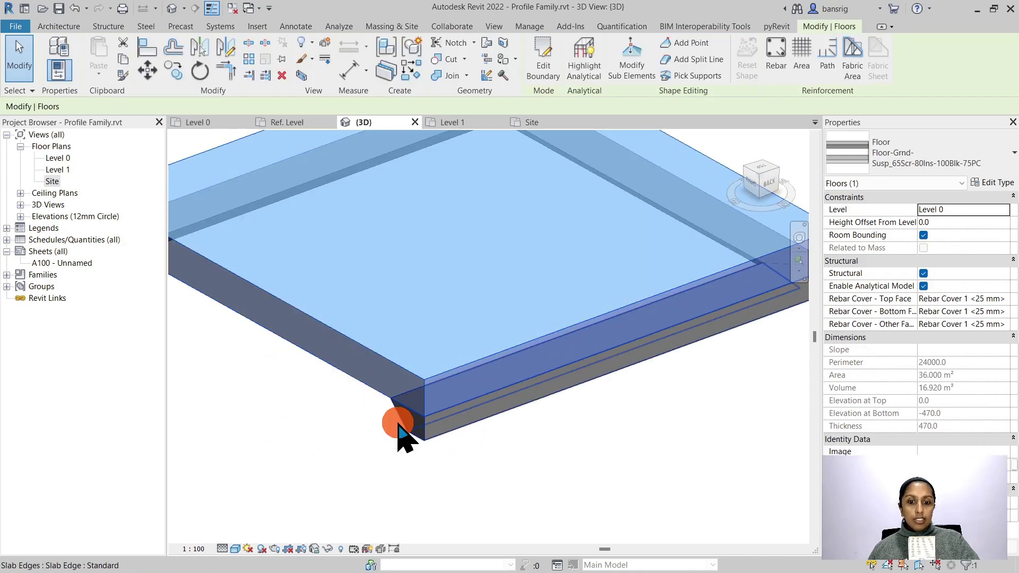
{"action": "left_click", "coordinate": [396, 423]}
{"action": "scroll", "coordinate": [396, 427], "scroll_direction": "up", "scroll_amount": 5}
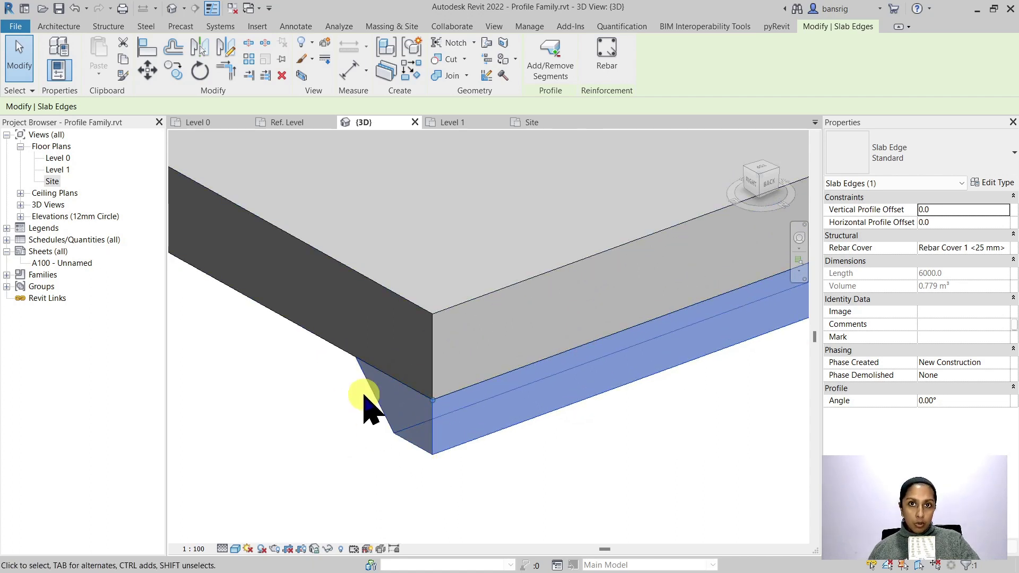
{"action": "scroll", "coordinate": [366, 406], "scroll_direction": "down", "scroll_amount": 5}
{"action": "middle_click_drag", "start_coordinate": [354, 426], "coordinate": [585, 416], "text": "shift"}
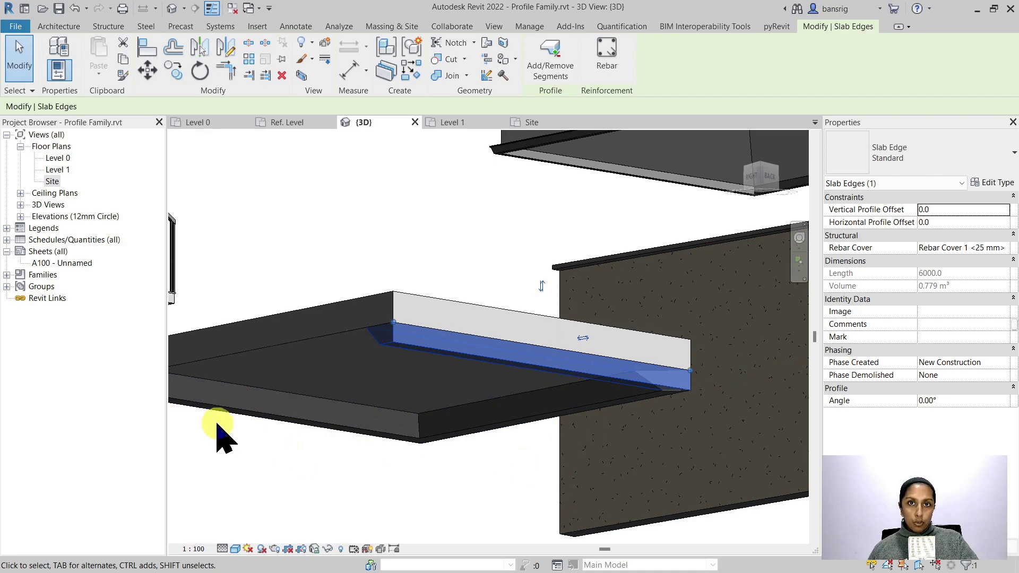
{"action": "middle_click_drag", "start_coordinate": [246, 420], "coordinate": [393, 389], "text": "shift"}
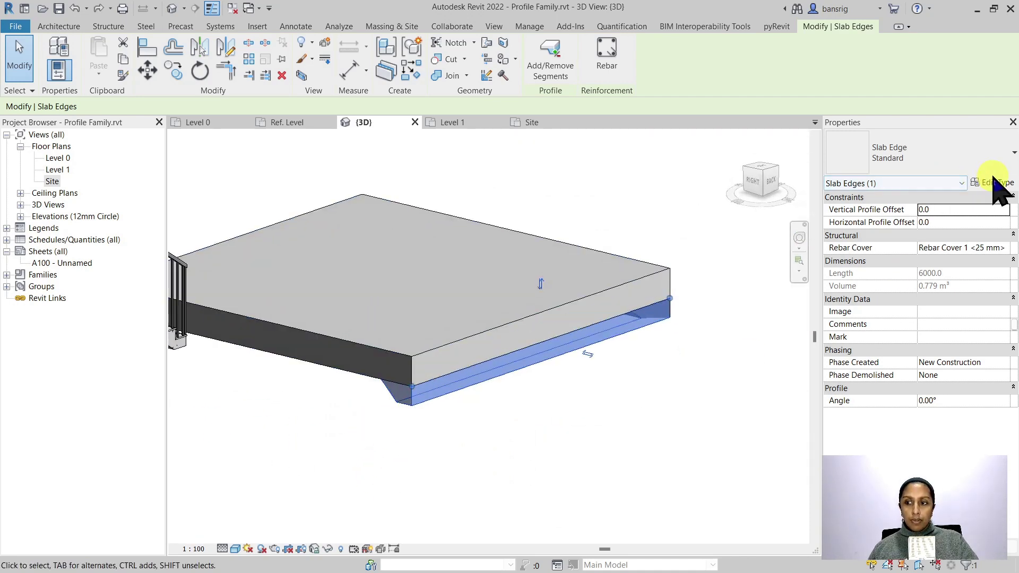
- Set the slab edge profile to Profiles_Slab_Edge_Thickened : 900x450mm, then orbit toward the stair
{"action": "left_click", "coordinate": [991, 183]}
{"action": "left_click", "coordinate": [749, 171]}
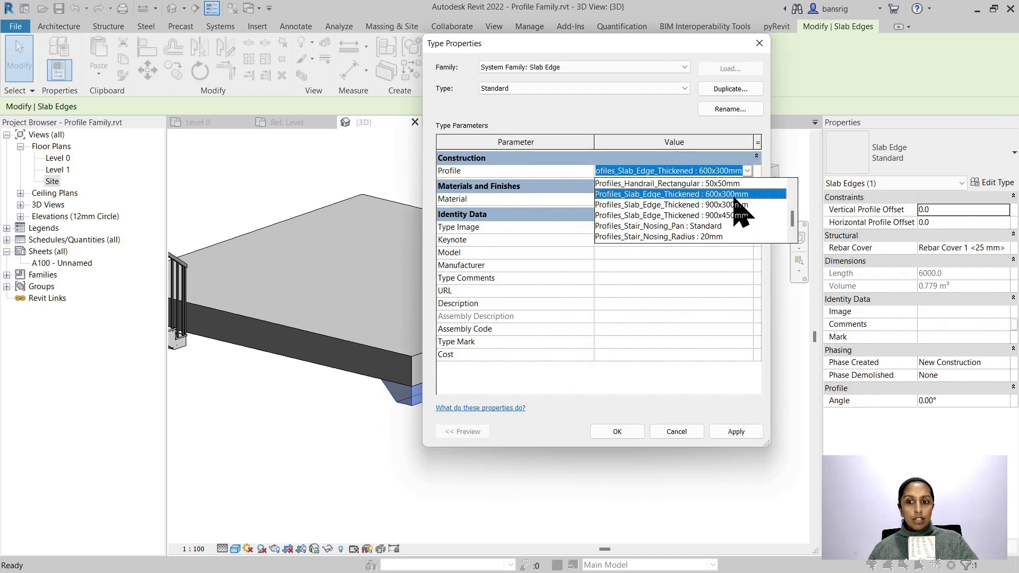
{"action": "left_click", "coordinate": [707, 215]}
{"action": "left_click", "coordinate": [618, 433]}
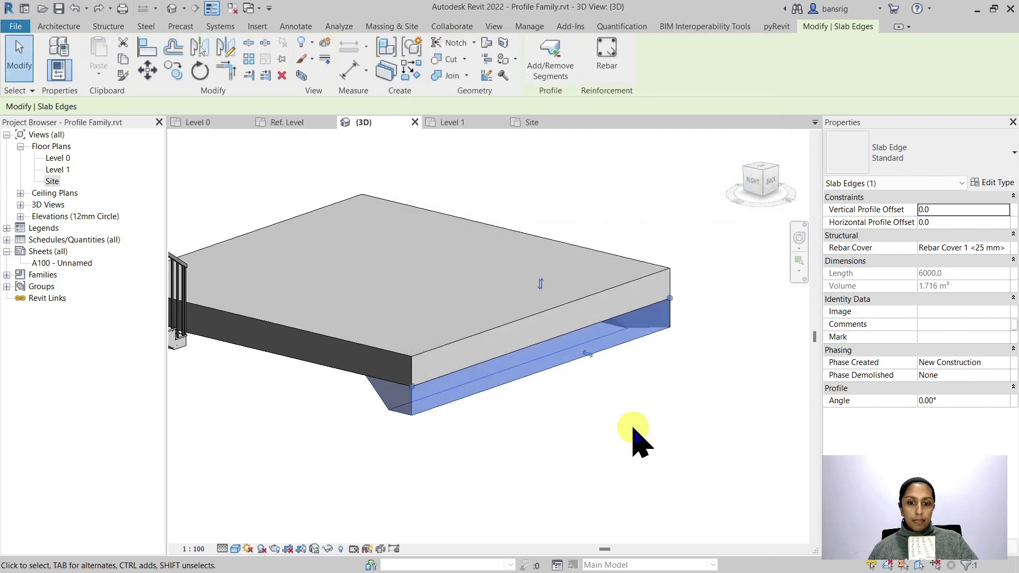
{"action": "left_click", "coordinate": [579, 447]}
{"action": "middle_click_drag", "start_coordinate": [579, 447], "coordinate": [511, 423], "text": "shift"}
- Zoom to the cast-in-place stair, select it, and open its type properties
{"action": "scroll", "coordinate": [676, 365], "scroll_direction": "up", "scroll_amount": 5}
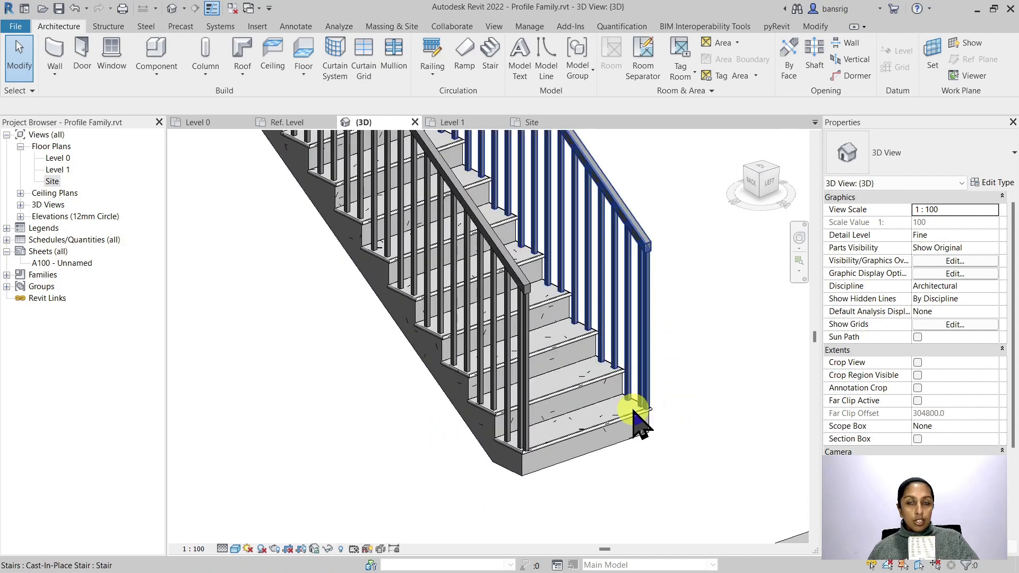
{"action": "scroll", "coordinate": [421, 478], "scroll_direction": "up", "scroll_amount": 3}
{"action": "scroll", "coordinate": [518, 505], "scroll_direction": "up", "scroll_amount": 5}
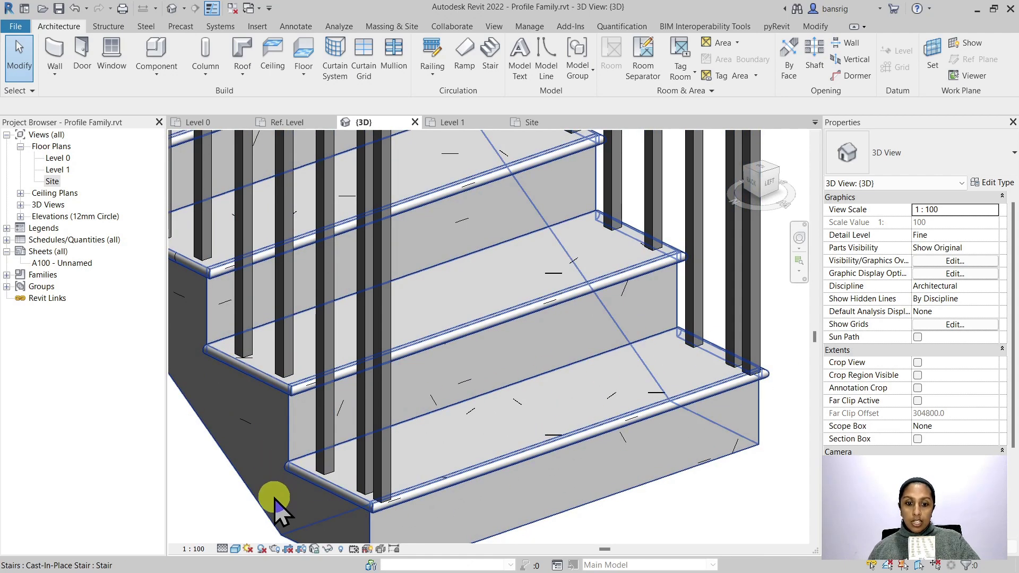
{"action": "left_click", "coordinate": [323, 482]}
{"action": "left_click", "coordinate": [1002, 182]}
- Set the stair run type's Nosing Profile to Profiles_Stair_Nosing_Pan : Standard, replacing the 20mm radius nosing
{"action": "left_click", "coordinate": [739, 238]}
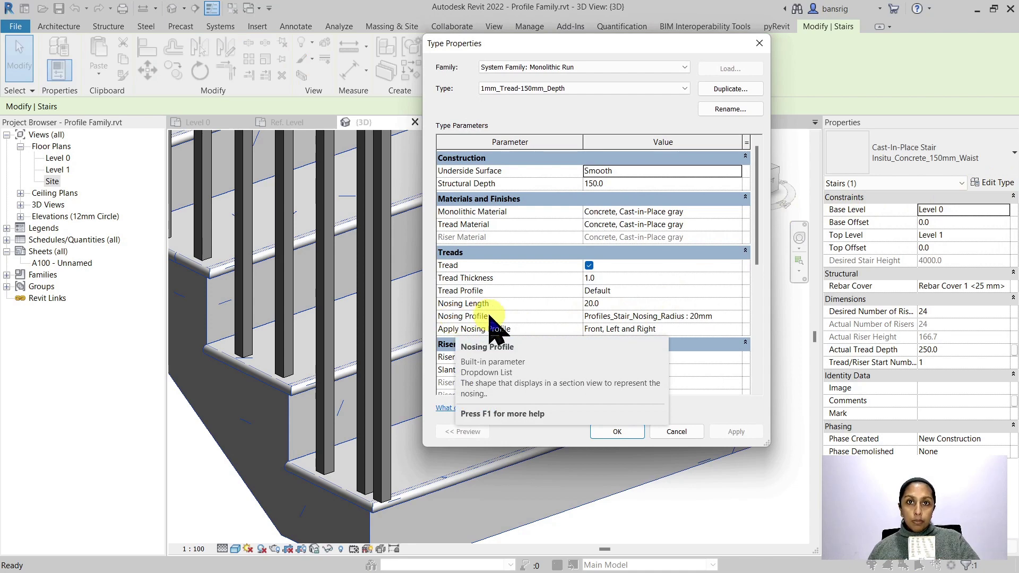
{"action": "left_click", "coordinate": [680, 317]}
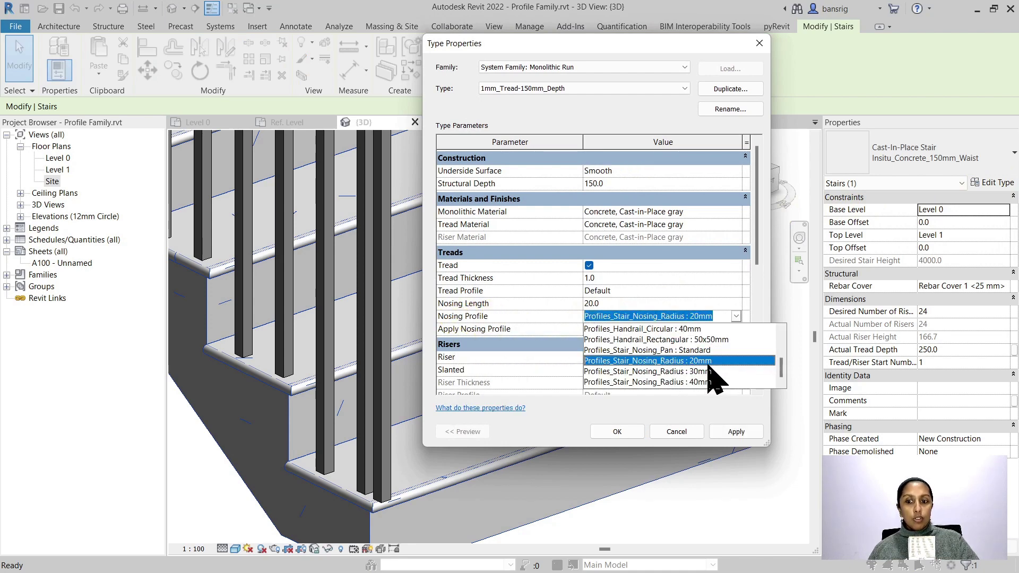
{"action": "left_click", "coordinate": [659, 351]}
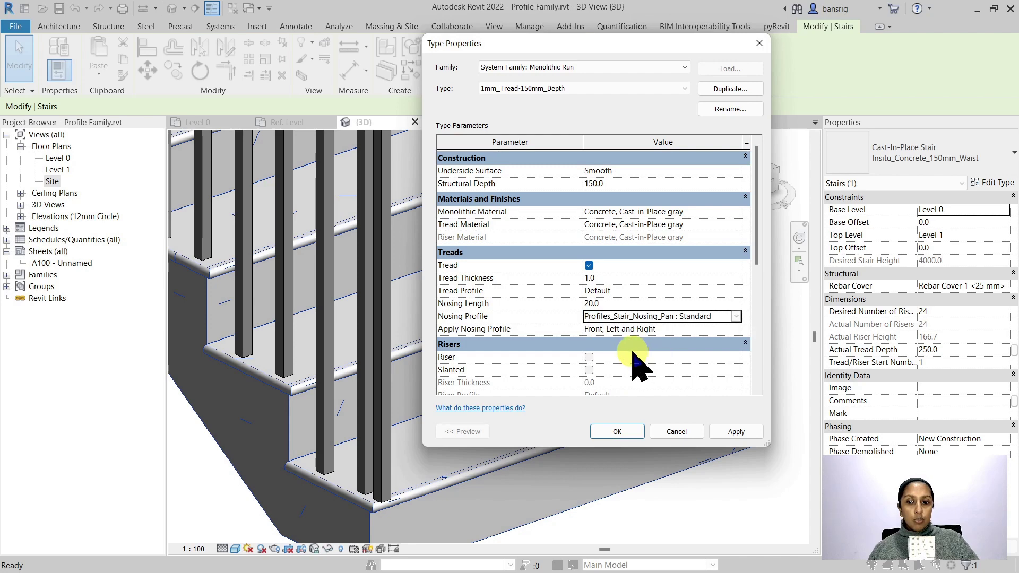
{"action": "left_click", "coordinate": [729, 431]}
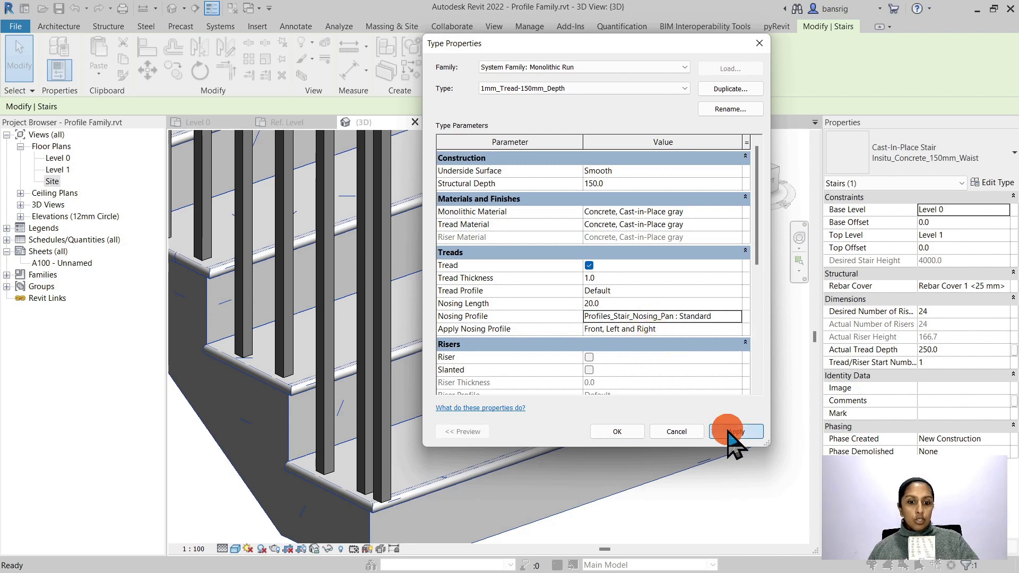
{"action": "left_click", "coordinate": [618, 431]}
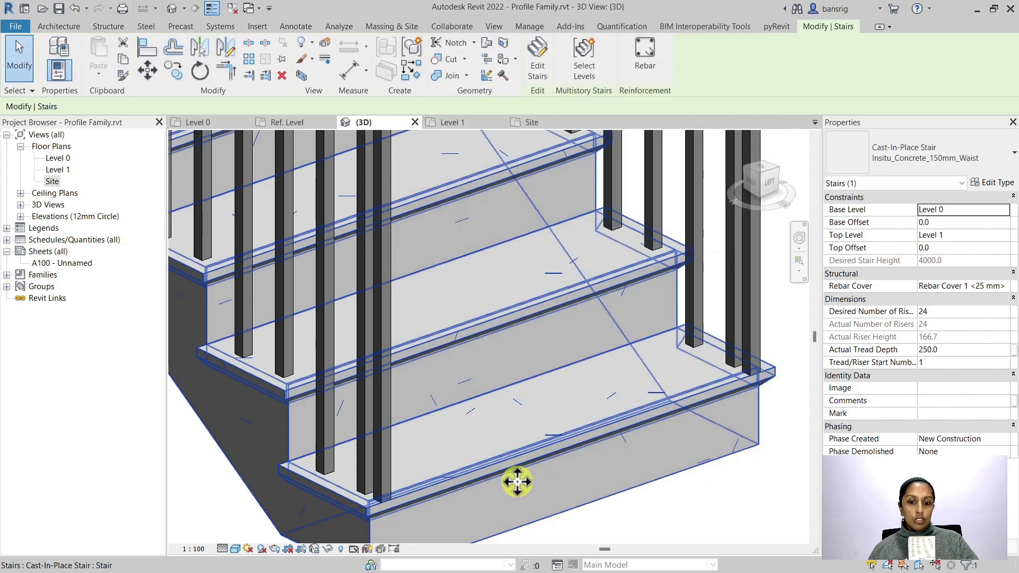